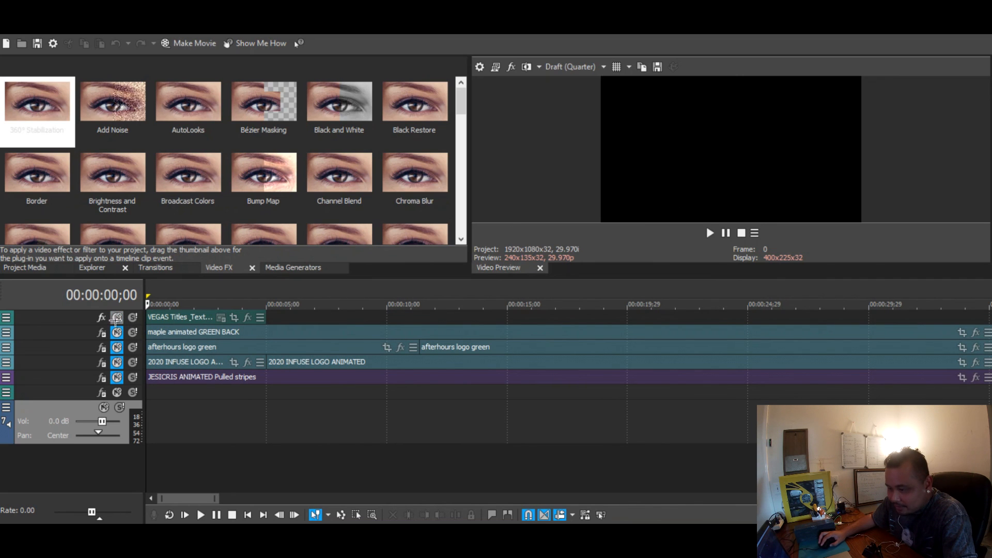
# - Preview the opening title text at 00:00:01;11 and mute the title track
pyautogui.click(179, 316)
pyautogui.click(178, 306)
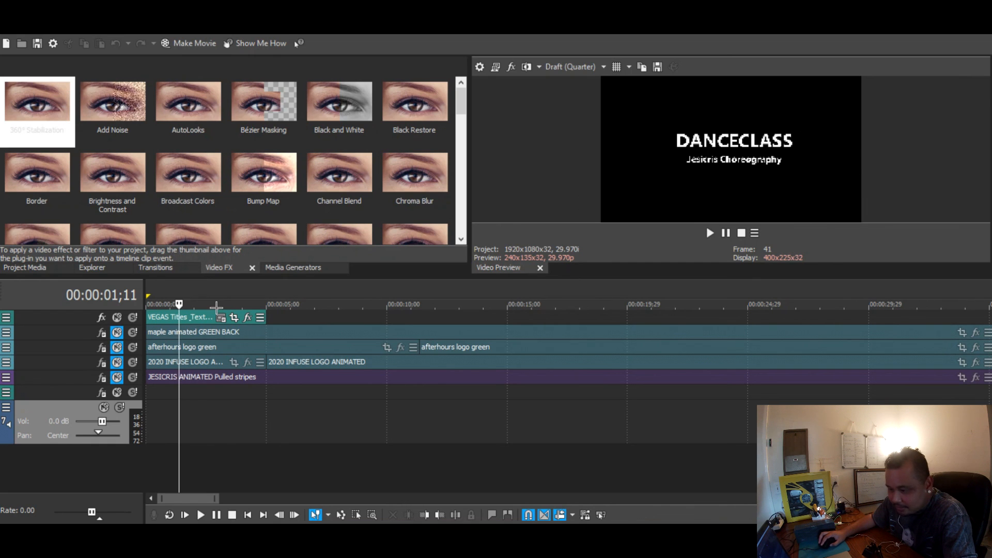
pyautogui.click(117, 317)
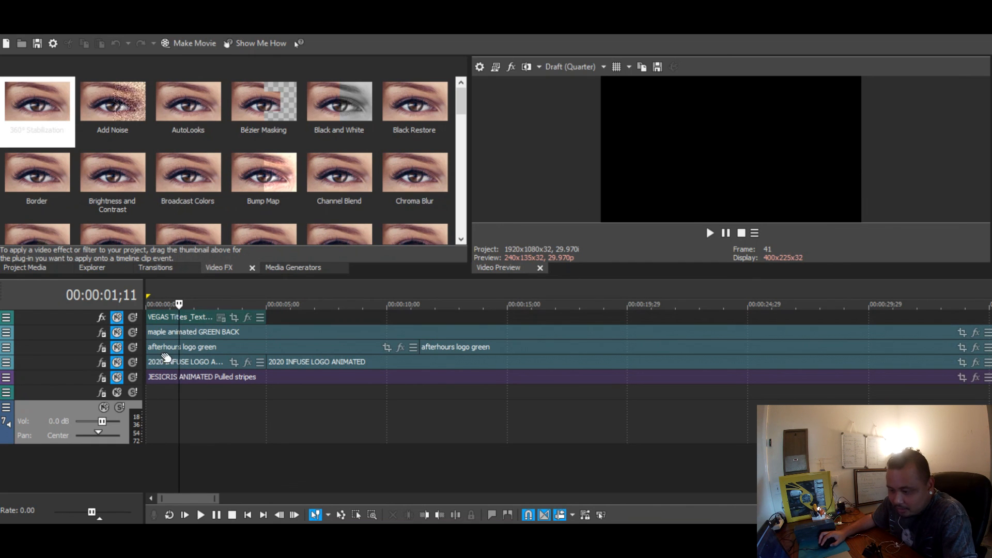
# - Unmute the Infuse logo and pulled stripes tracks to preview their overlays, return to the timeline start and mute both tracks again
pyautogui.click(118, 375)
pyautogui.click(115, 362)
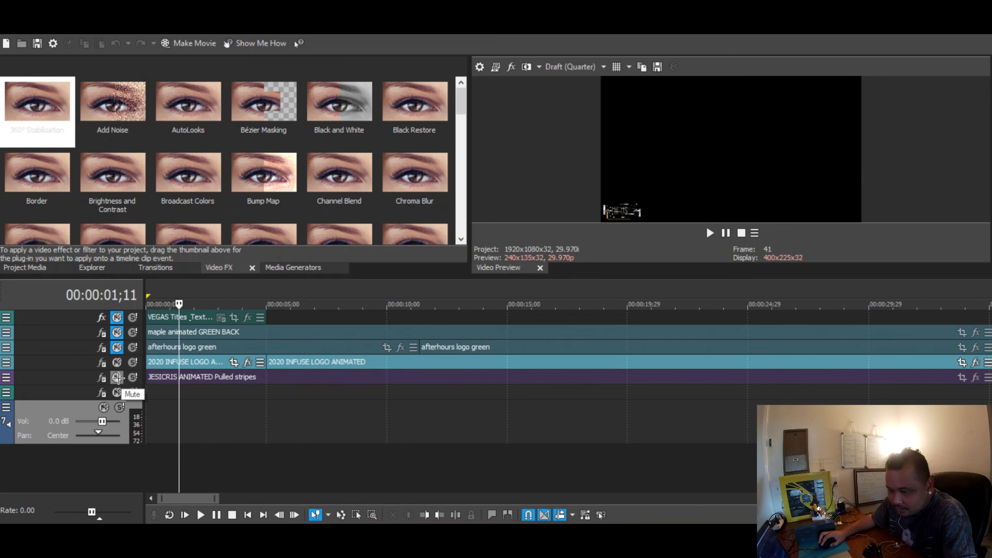
pyautogui.click(118, 378)
pyautogui.moveTo(178, 304); pyautogui.dragTo(147, 310)
pyautogui.click(117, 378)
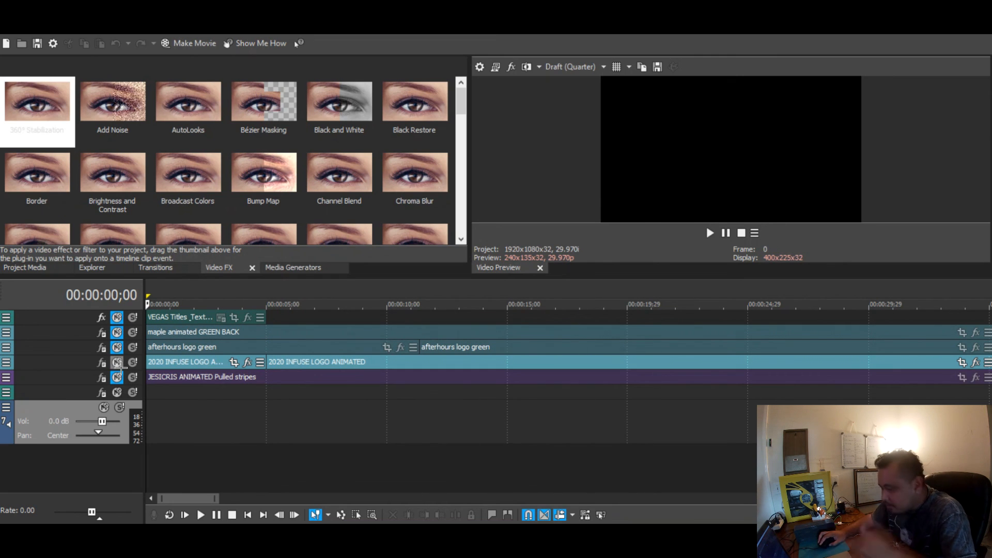
pyautogui.click(117, 363)
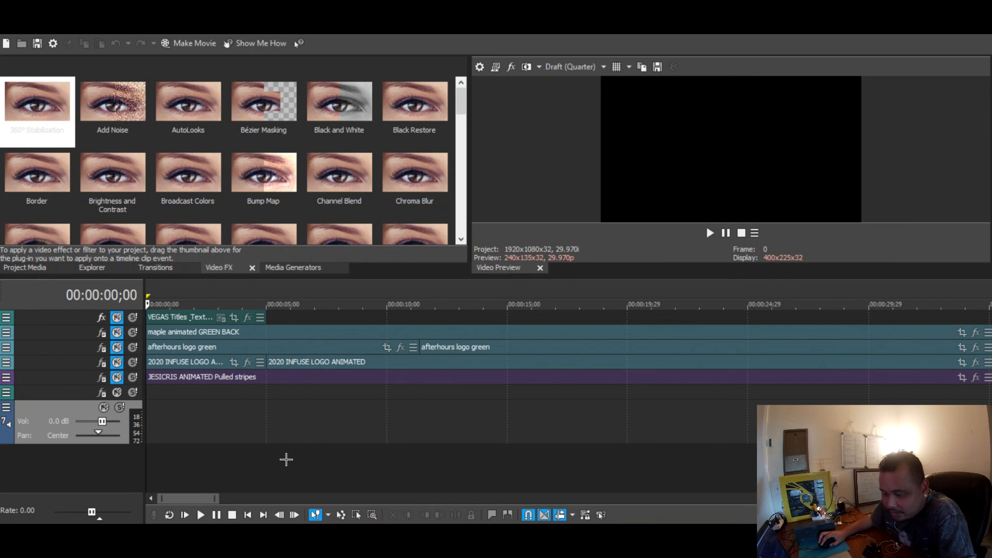
# - Add the clips GOPR6626, GOPR6627 and GOPR6628 end to end on the empty video track, starting at 00:00:00;00
pyautogui.click(223, 413)
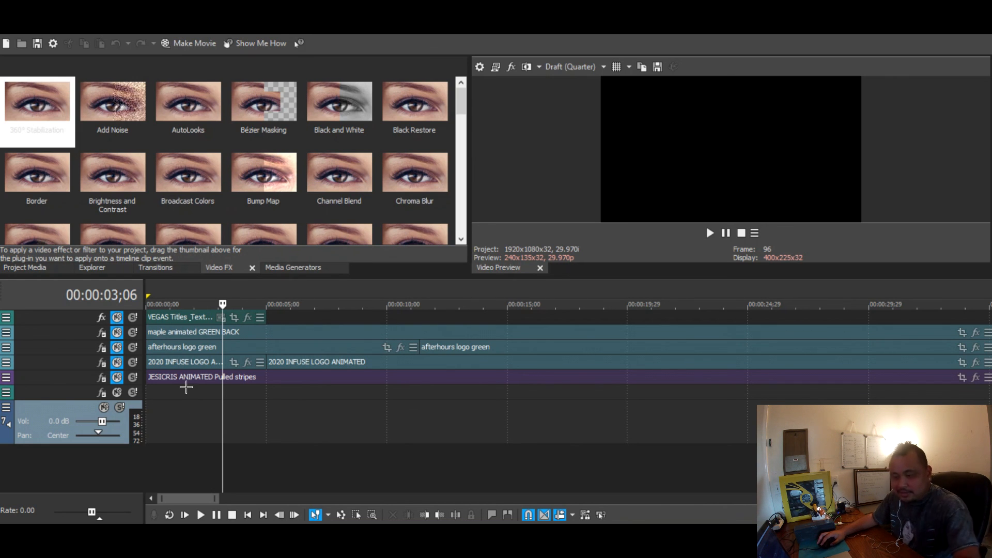
pyautogui.click(184, 393)
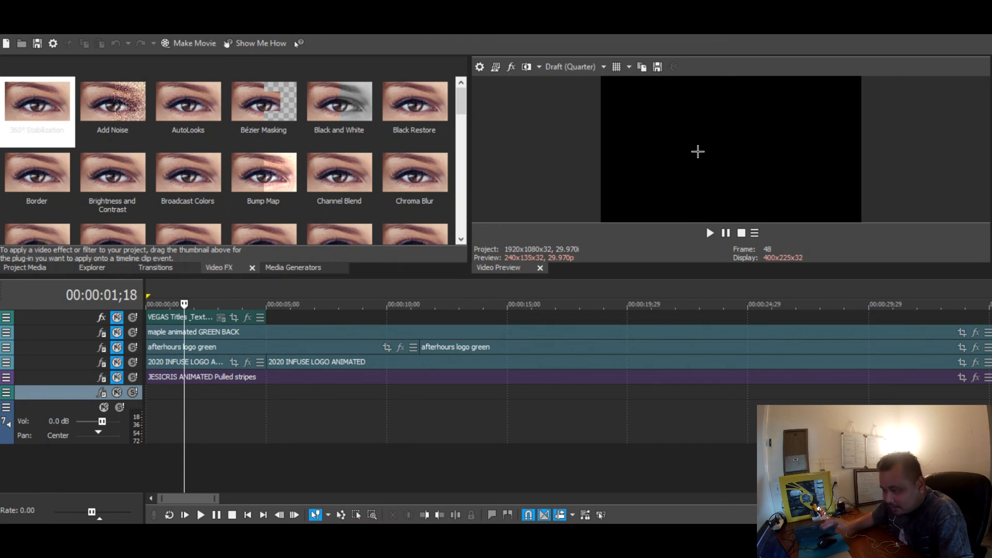
pyautogui.hotkey('ctrl', 'Home')
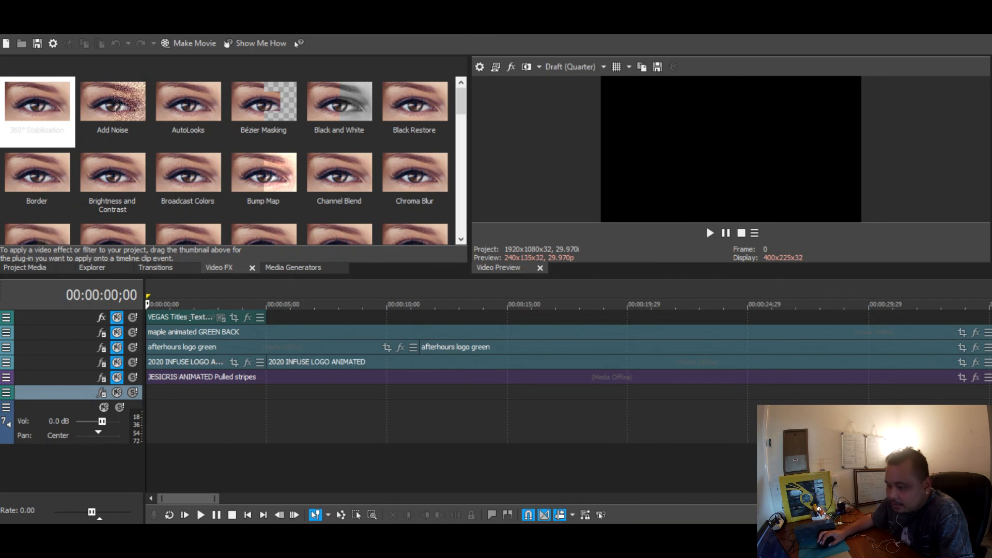
pyautogui.moveTo(652, 52); pyautogui.dragTo(139, 439)
pyautogui.scroll(-4, 417, 485)
pyautogui.scroll(-3, 418, 485)
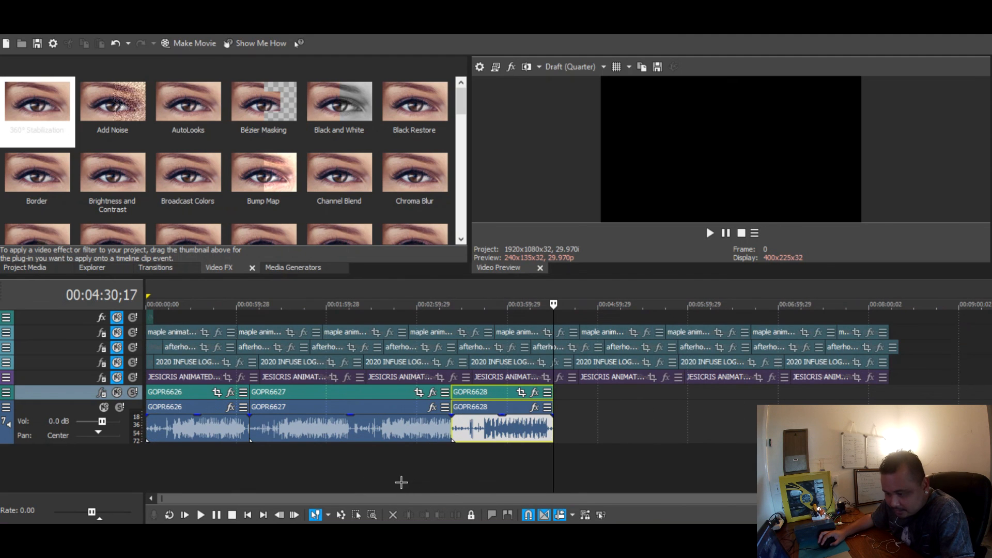
# - Remove the GOPR6628 clip from the end of the footage track
pyautogui.click(190, 468)
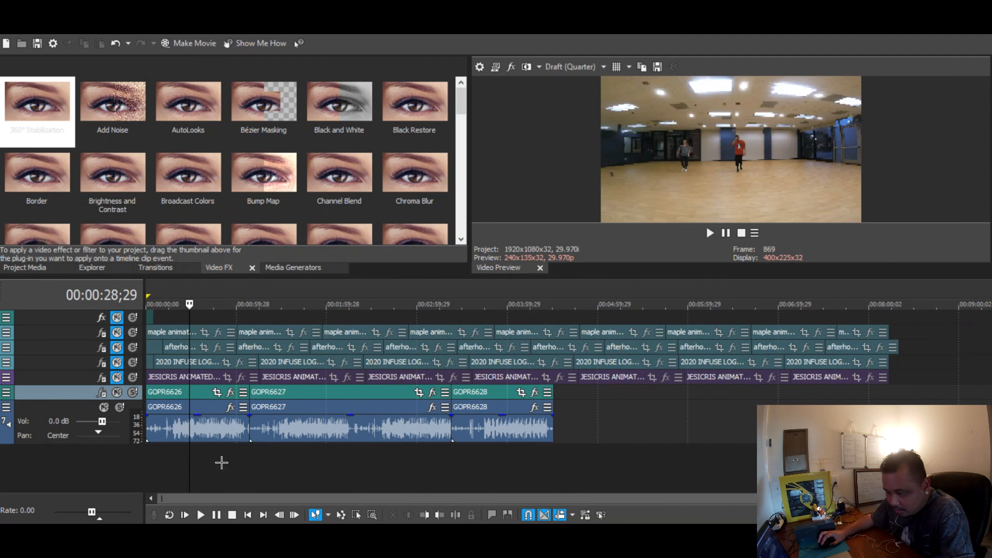
pyautogui.click(295, 468)
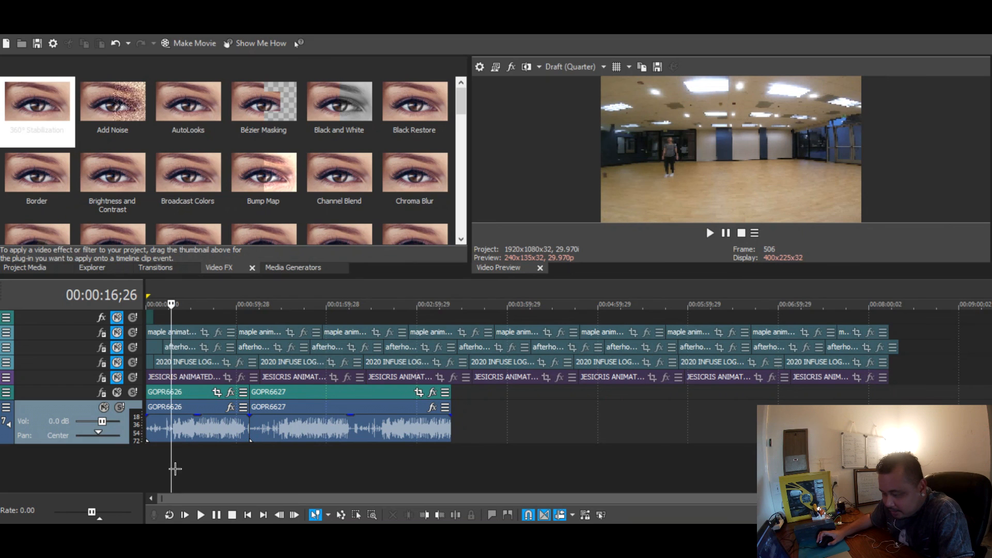
pyautogui.click(561, 511)
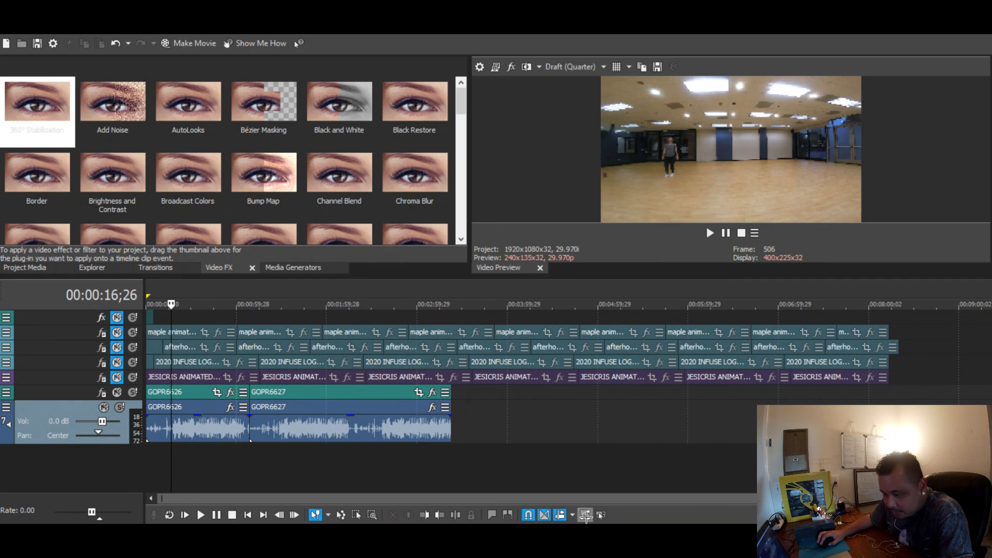
# - Try splitting GOPR6626 at about 26 seconds and deleting its first part with auto ripple on, and undo both edits
pyautogui.click(206, 430)
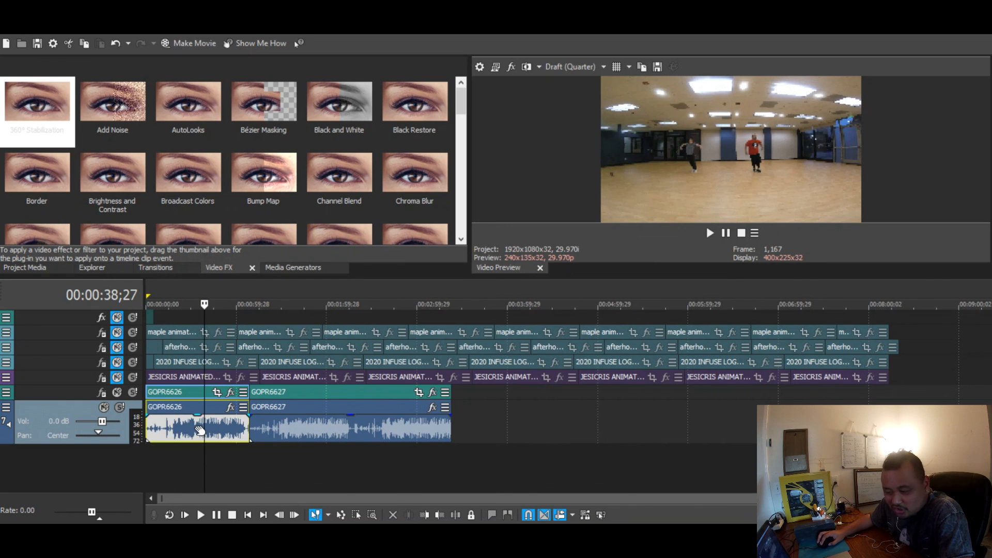
pyautogui.moveTo(209, 426); pyautogui.dragTo(140, 413)
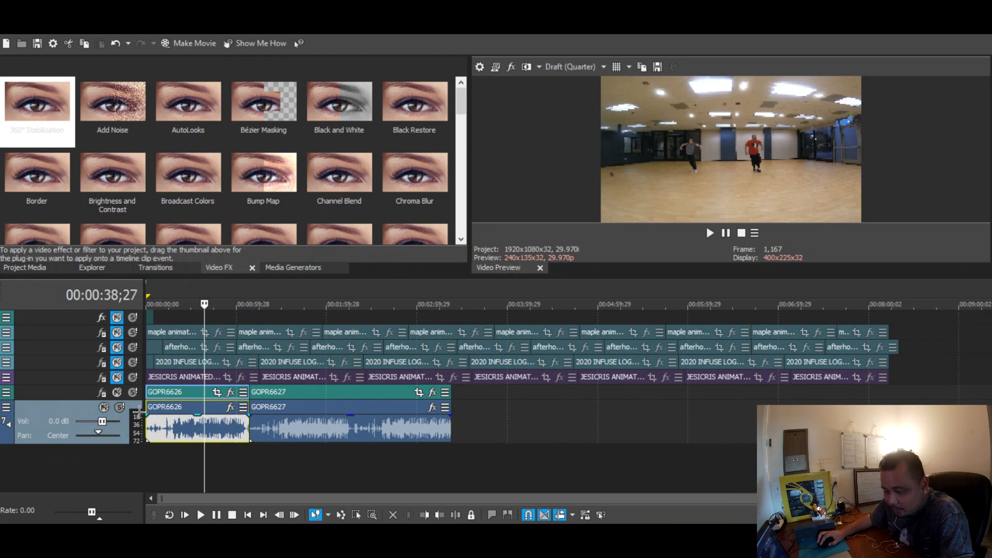
pyautogui.click(185, 427)
pyautogui.press('s')
pyautogui.click(172, 426)
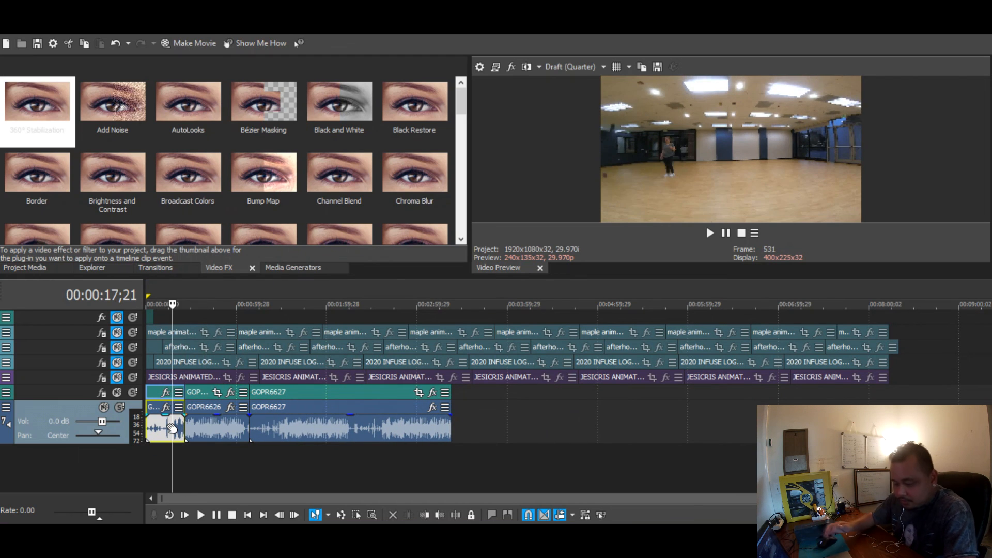
pyautogui.press('Delete')
pyautogui.hotkey('ctrl', 'z')
pyautogui.hotkey('ctrl', 'z')
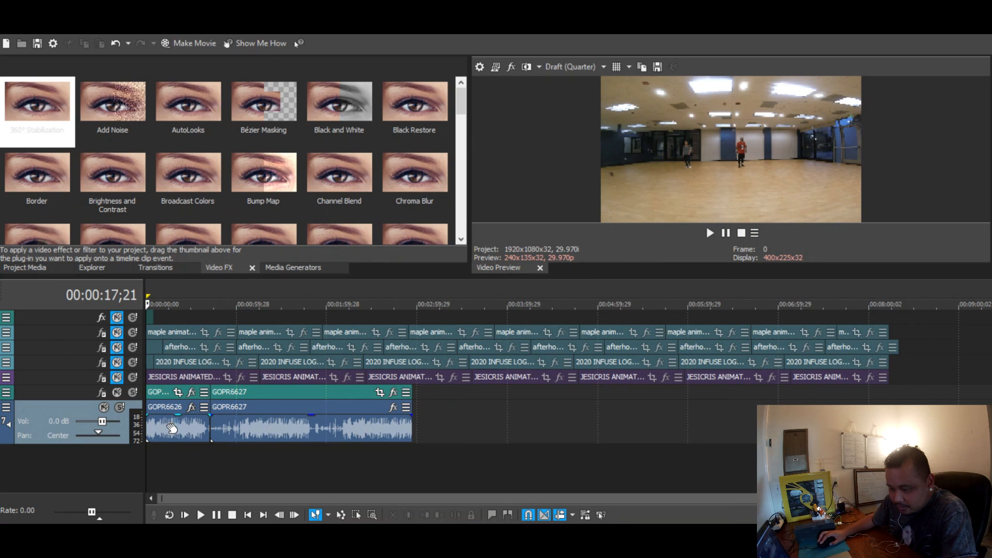
# - Try splitting GOPR6626 at 00:00:44;15 and ripple-deleting its second part, and undo both edits
pyautogui.click(213, 426)
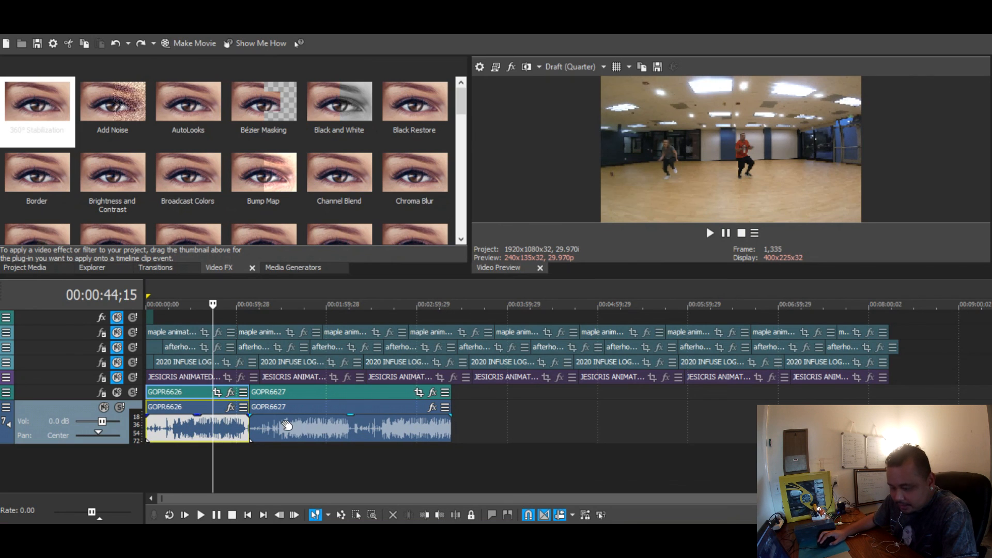
pyautogui.press('s')
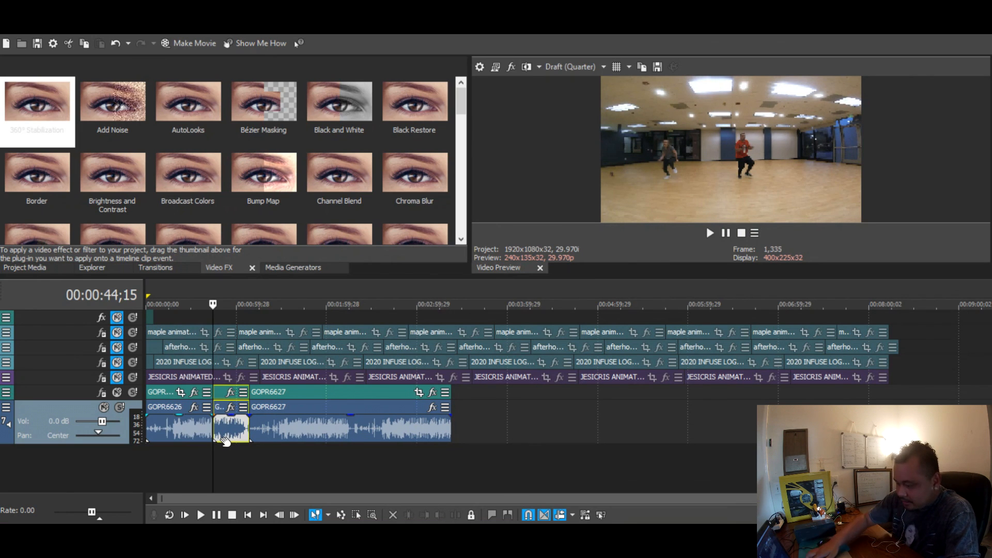
pyautogui.click(222, 434)
pyautogui.press('Delete')
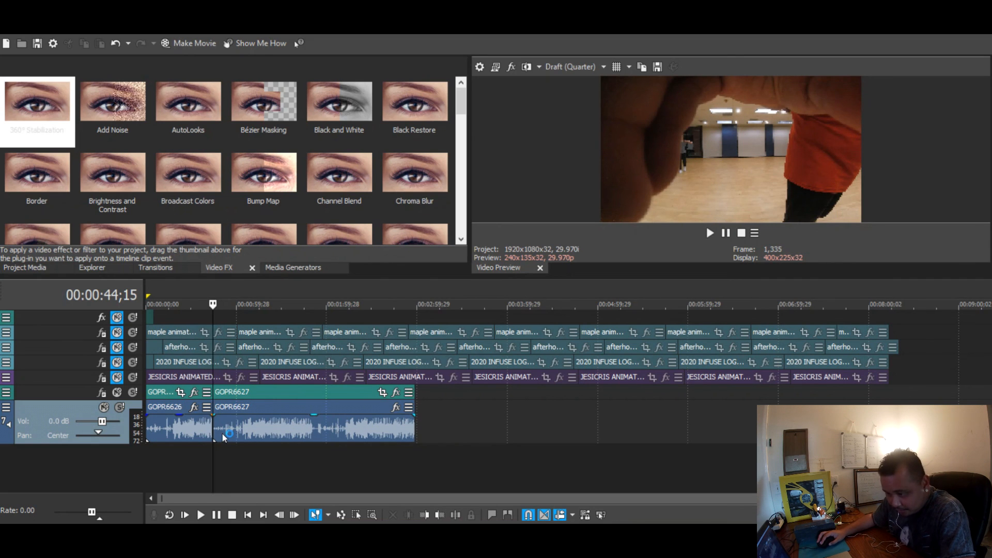
pyautogui.hotkey('ctrl', 'z')
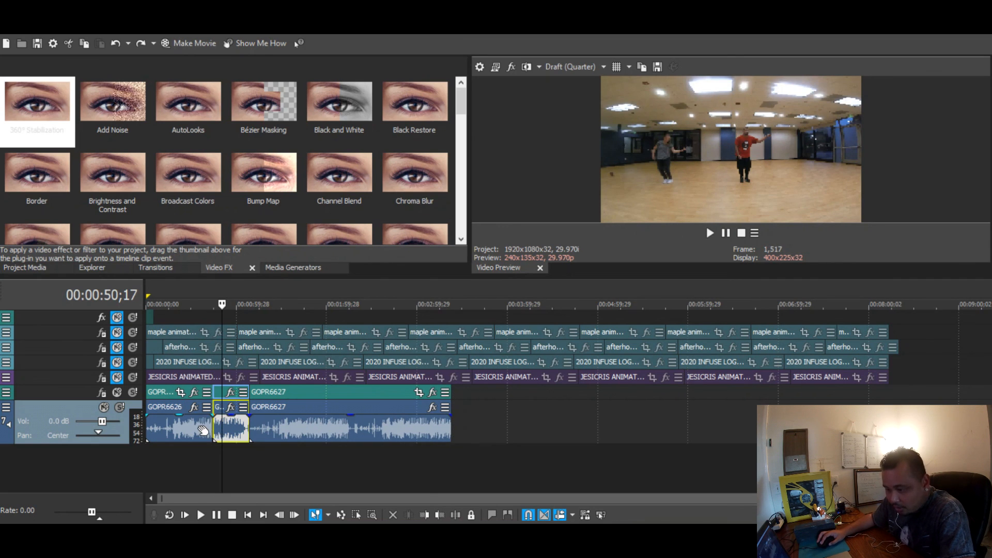
pyautogui.hotkey('ctrl', 'z')
# - Turn auto ripple off, try splitting GOPR6626 at 00:00:41;14 and shifting its second part slightly earlier, and undo the edits
pyautogui.click(201, 468)
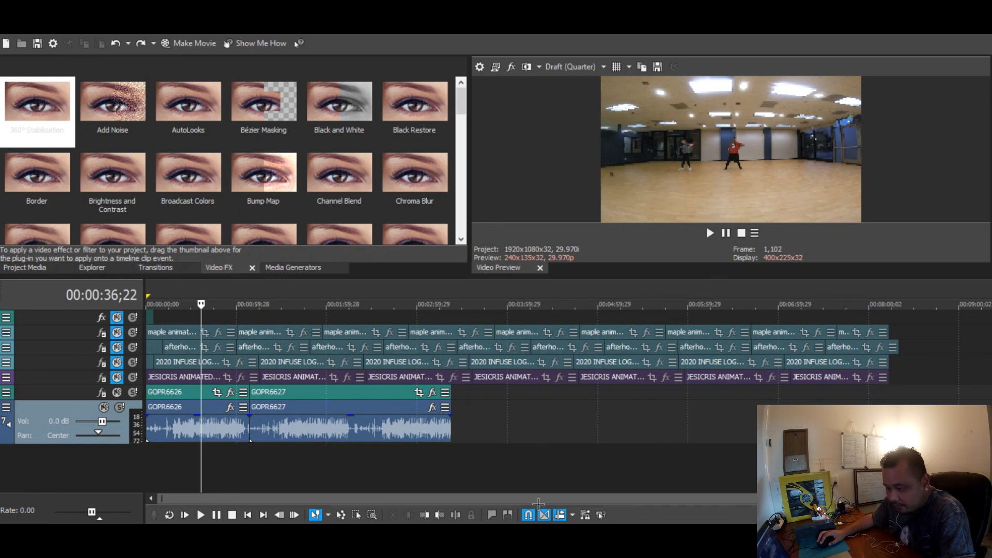
pyautogui.click(208, 425)
pyautogui.press('s')
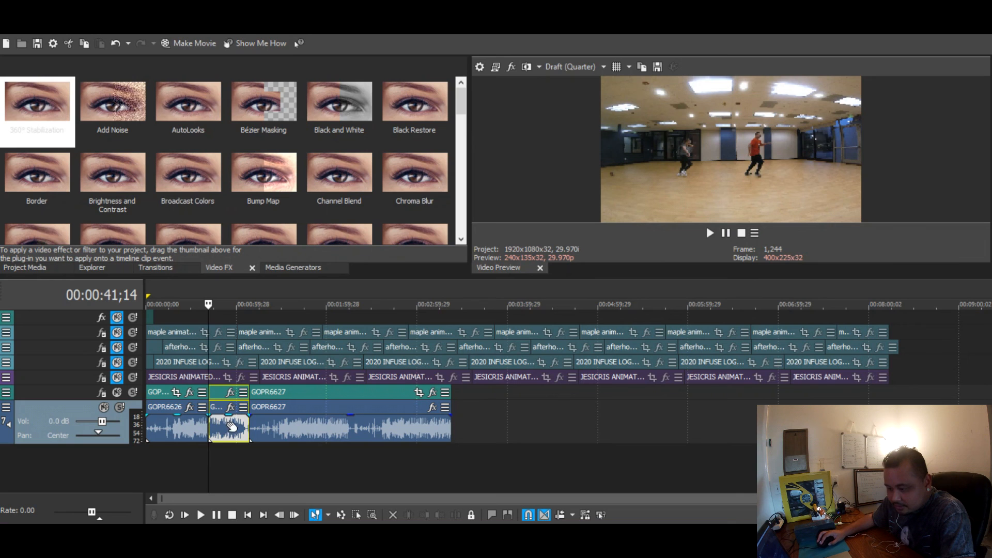
pyautogui.moveTo(231, 428)
pyautogui.mouseDown()
pyautogui.moveTo(449, 429)
pyautogui.moveTo(223, 430)
pyautogui.mouseUp()
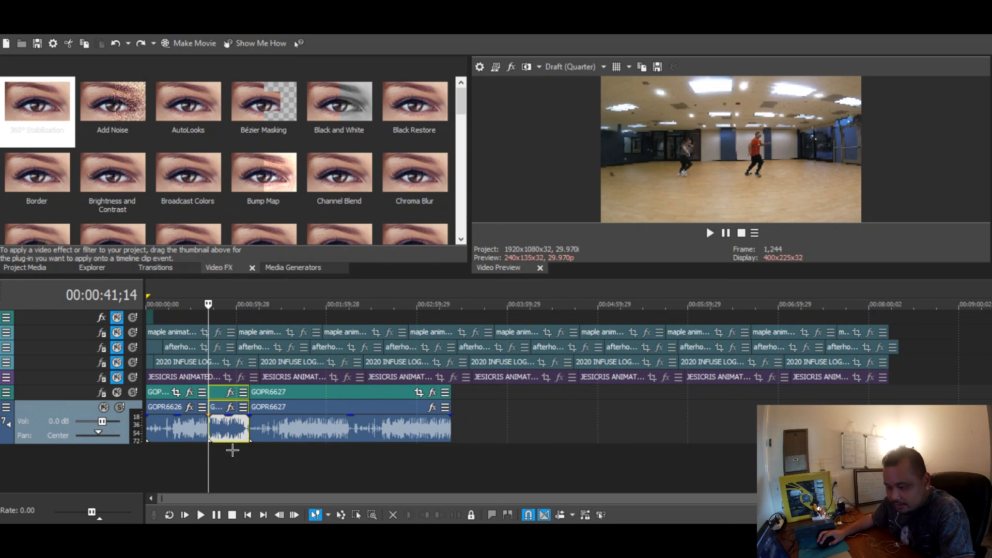
pyautogui.hotkey('ctrl', 'z')
# - Try deleting the whole GOPR6626 clip with auto ripple off, undo the deletion and turn auto ripple back on
pyautogui.click(183, 432)
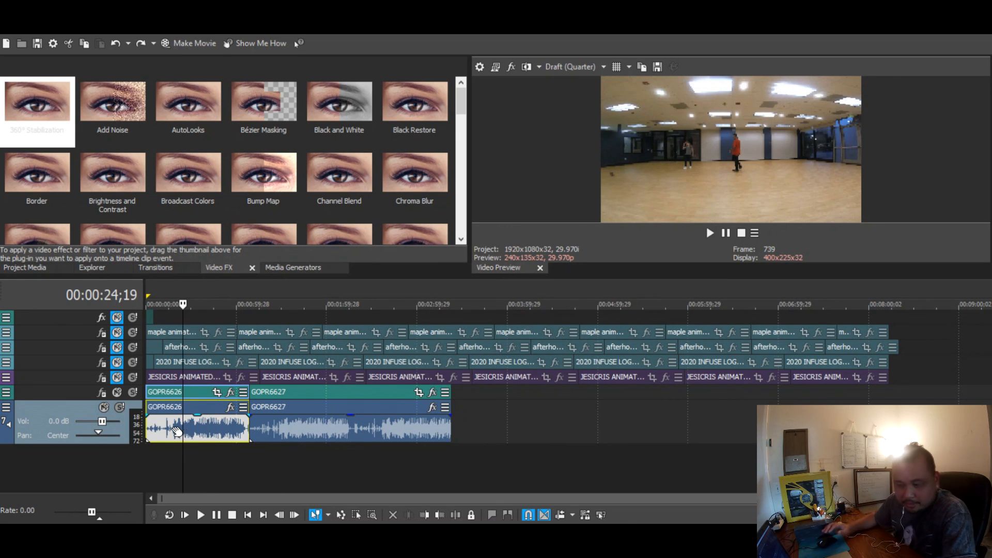
pyautogui.press('Delete')
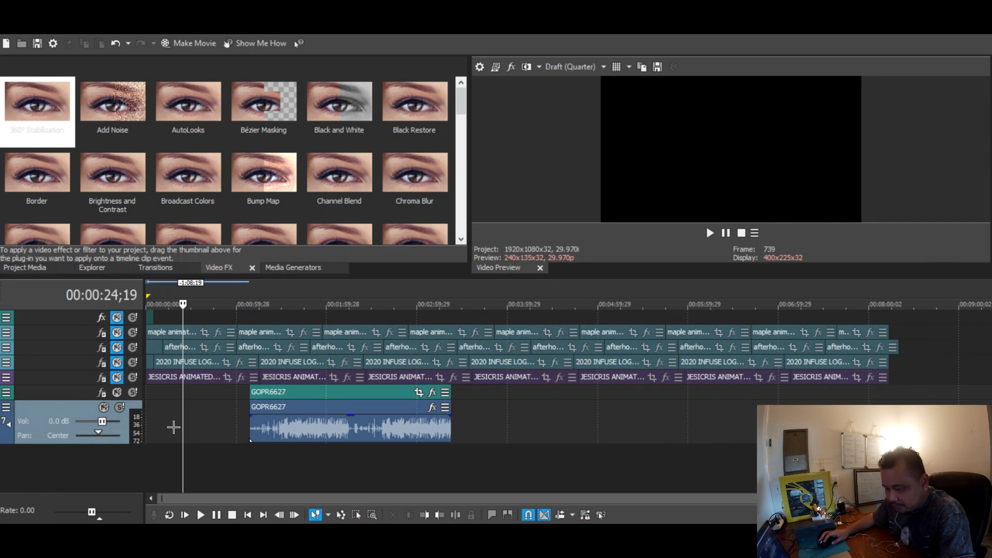
pyautogui.hotkey('ctrl', 'z')
pyautogui.click(233, 470)
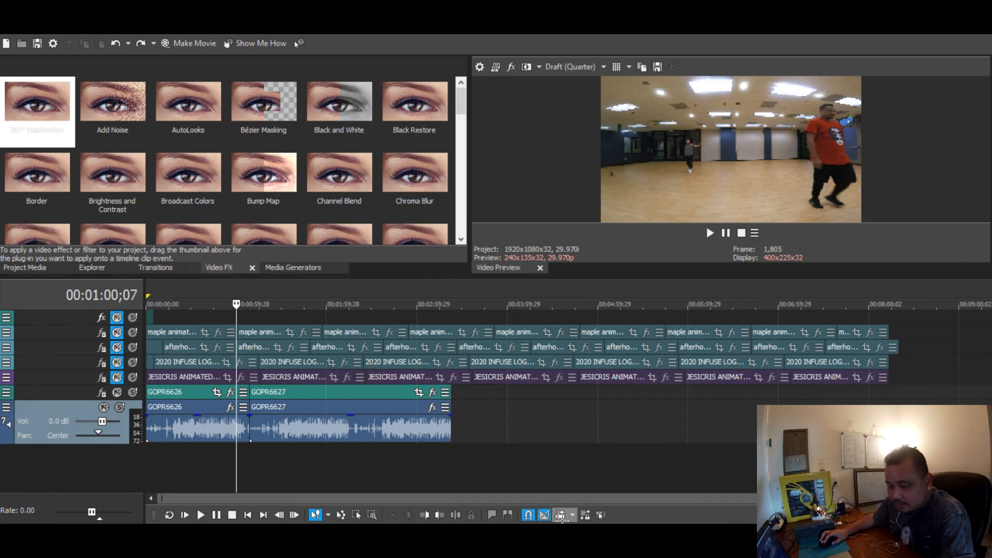
# - Find where the dancing starts in GOPR6626, split the clip at 00:00:30;07 and ripple-delete the part before the split
pyautogui.click(166, 465)
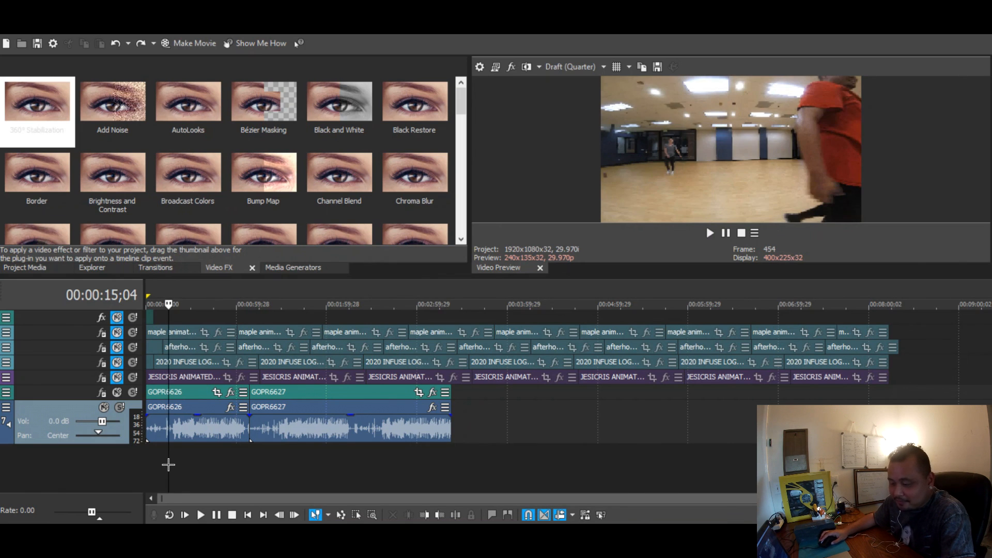
pyautogui.scroll(3, 201, 461)
pyautogui.scroll(3, 201, 461)
pyautogui.click(543, 460)
pyautogui.click(661, 460)
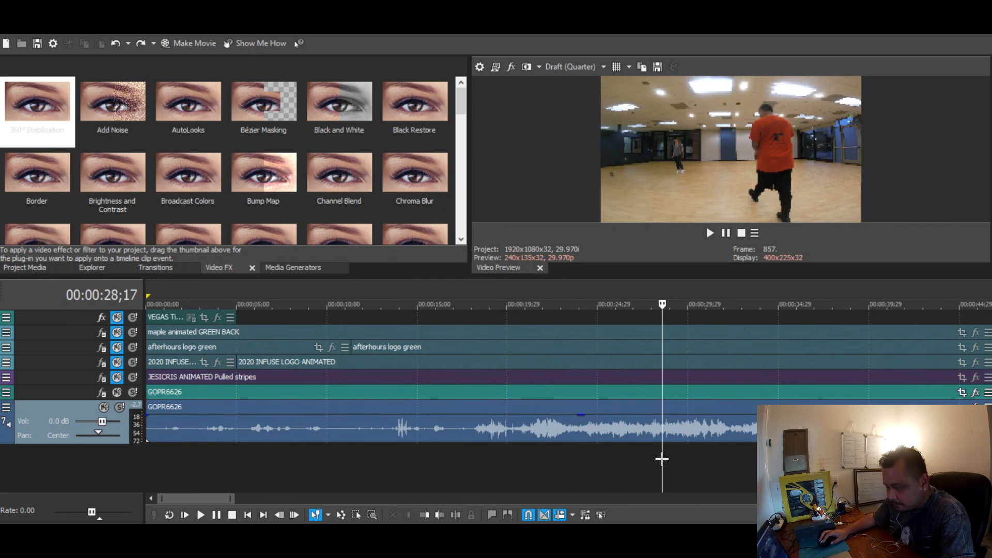
pyautogui.press('space')
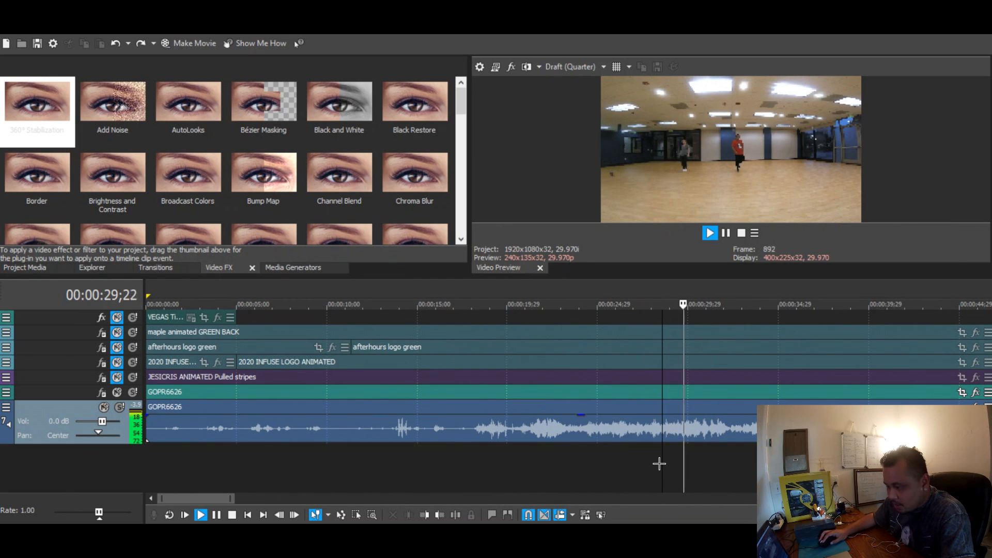
pyautogui.press('space')
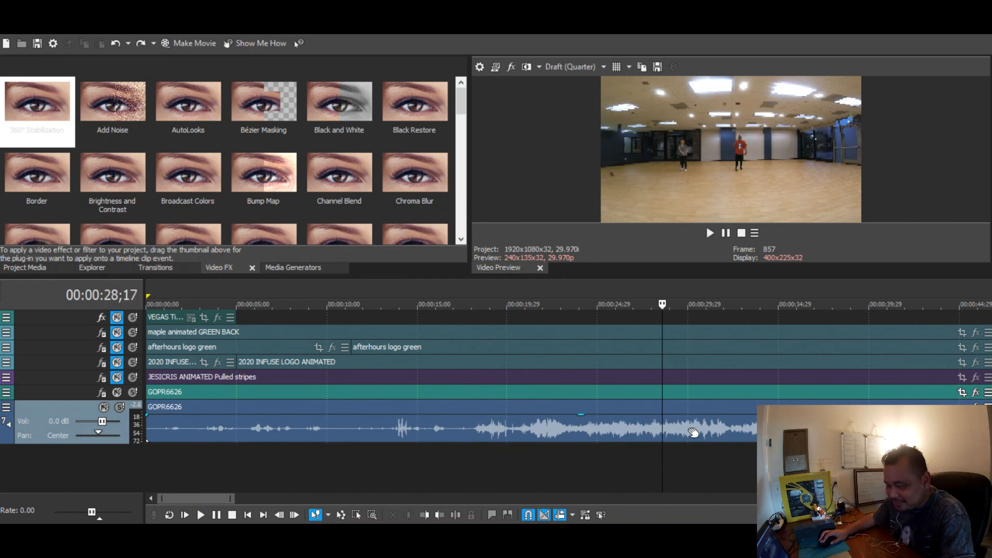
pyautogui.click(693, 432)
pyautogui.press('s')
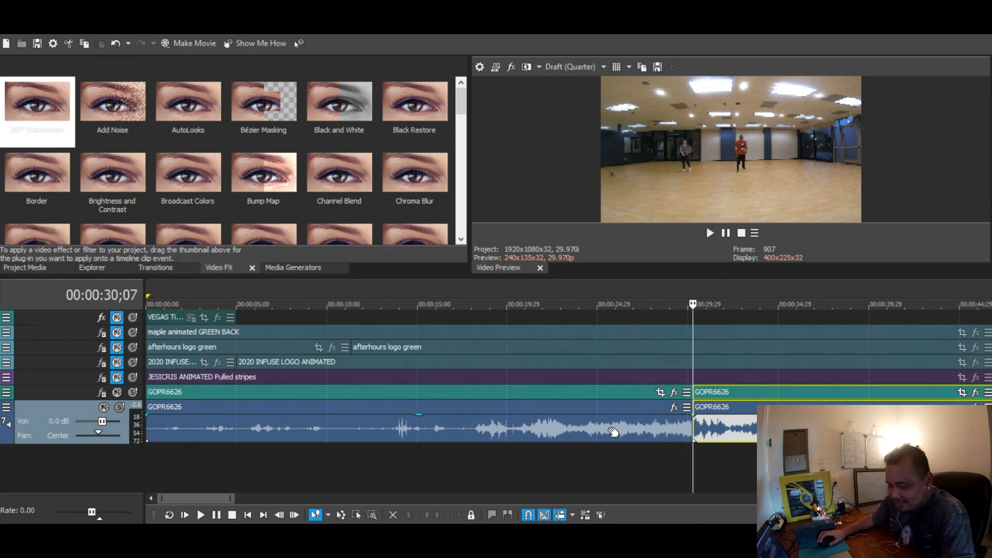
pyautogui.click(610, 430)
pyautogui.press('Delete')
# - Find the end of the dance in GOPR6626, split the clip at 00:00:28;00 and ripple-delete the part after the split
pyautogui.scroll(-3, 639, 420)
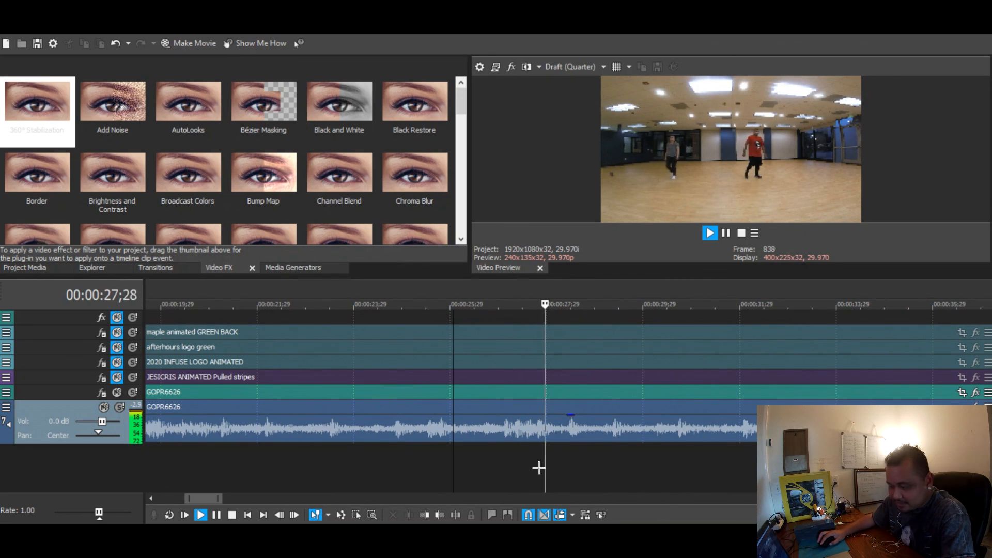
pyautogui.press('space')
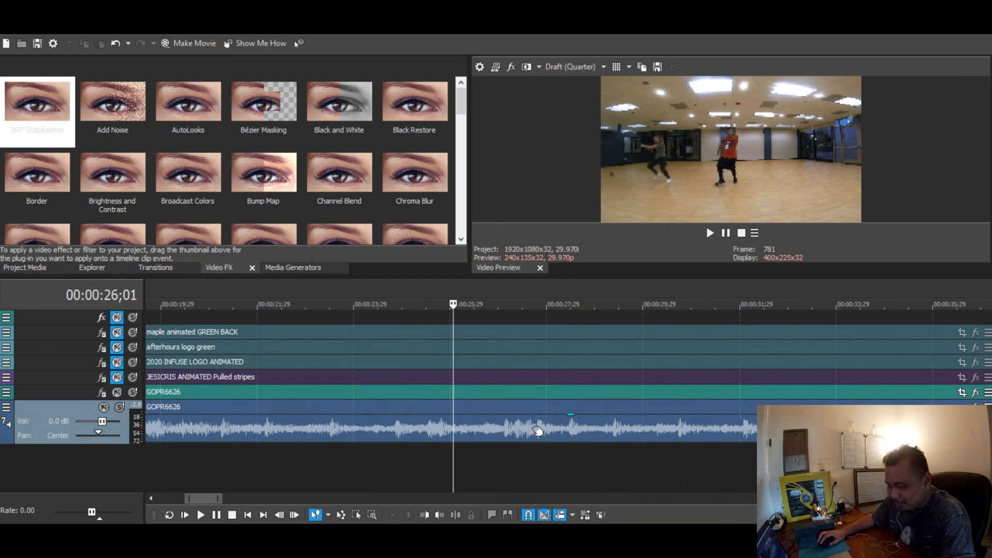
pyautogui.click(548, 431)
pyautogui.press('s')
pyautogui.scroll(-3, 555, 449)
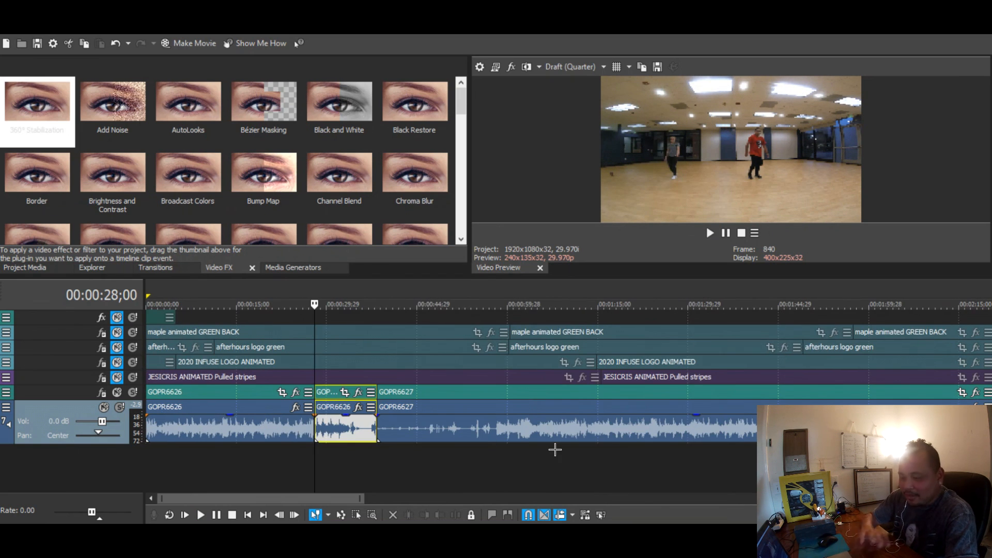
pyautogui.press('Delete')
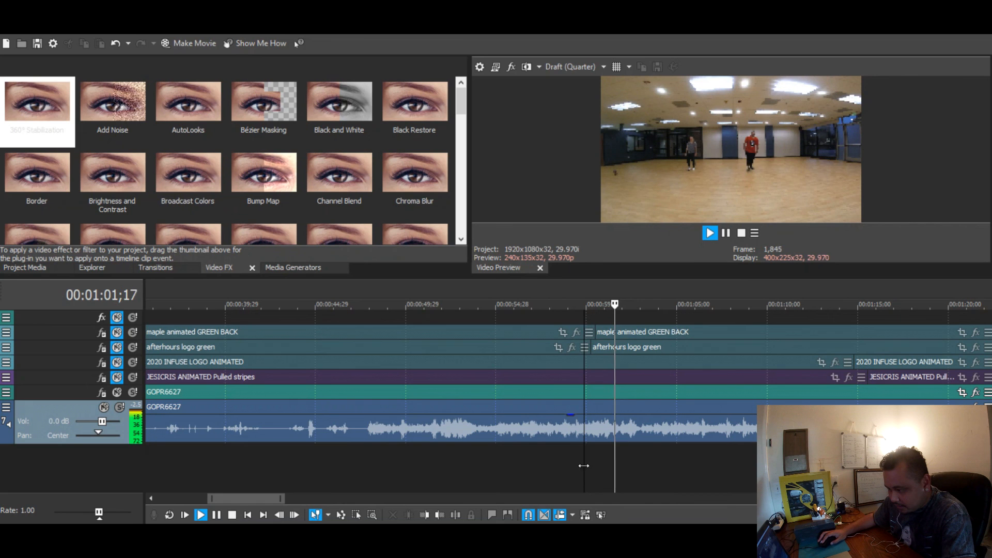
# - Split GOPR6627 where the dancing starts, remove the part before it, and split the clip again where the dance ends
pyautogui.press('space')
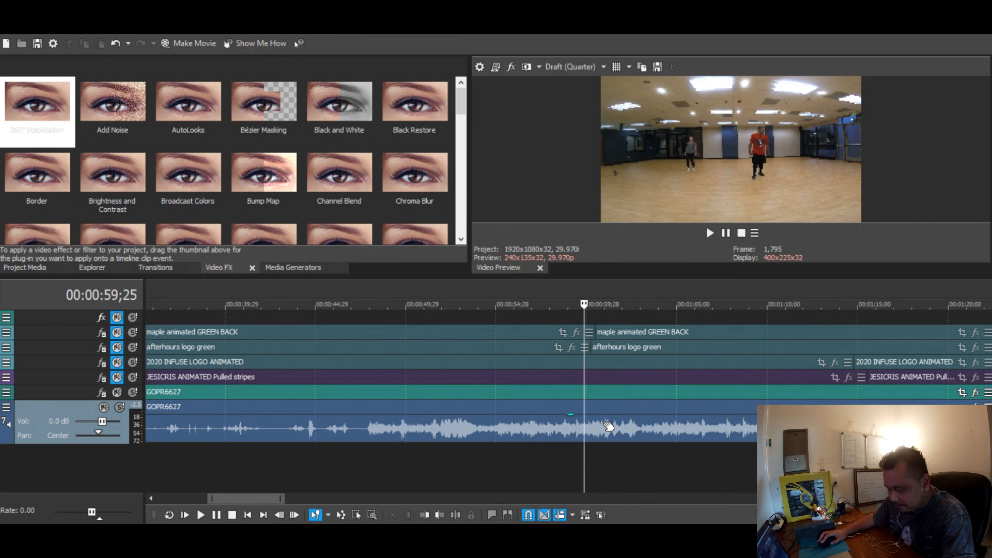
pyautogui.click(606, 426)
pyautogui.press('s')
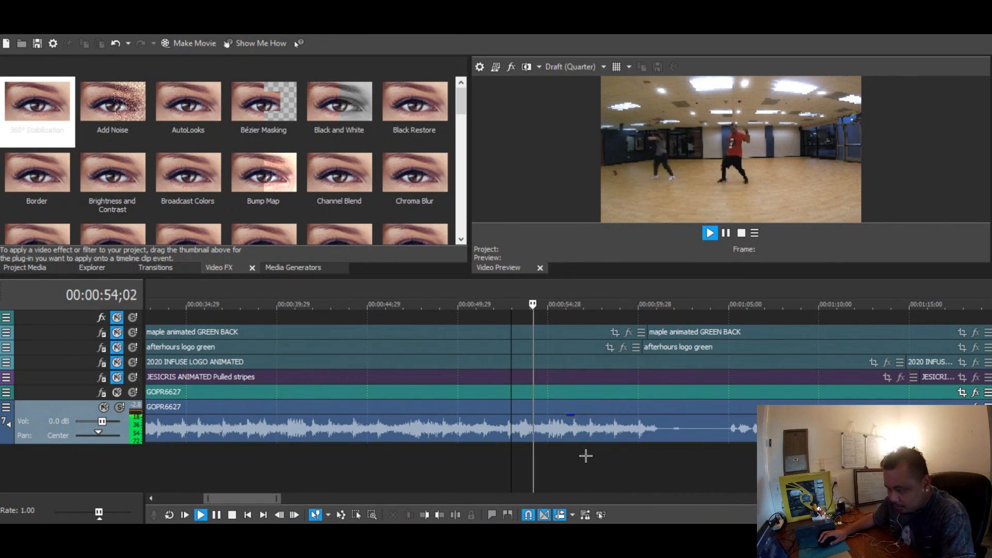
pyautogui.press('space')
pyautogui.click(564, 429)
pyautogui.press('s')
# - Open the pan/crop settings of GOPR6626, enlarge their window and set the first position keyframe to Smooth
pyautogui.scroll(-5, 601, 448)
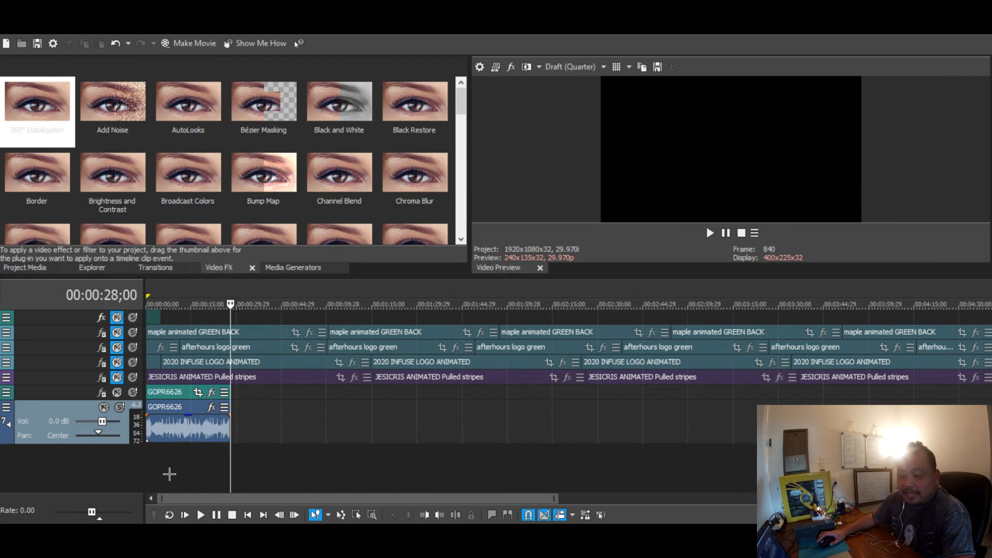
pyautogui.click(170, 469)
pyautogui.scroll(4, 174, 469)
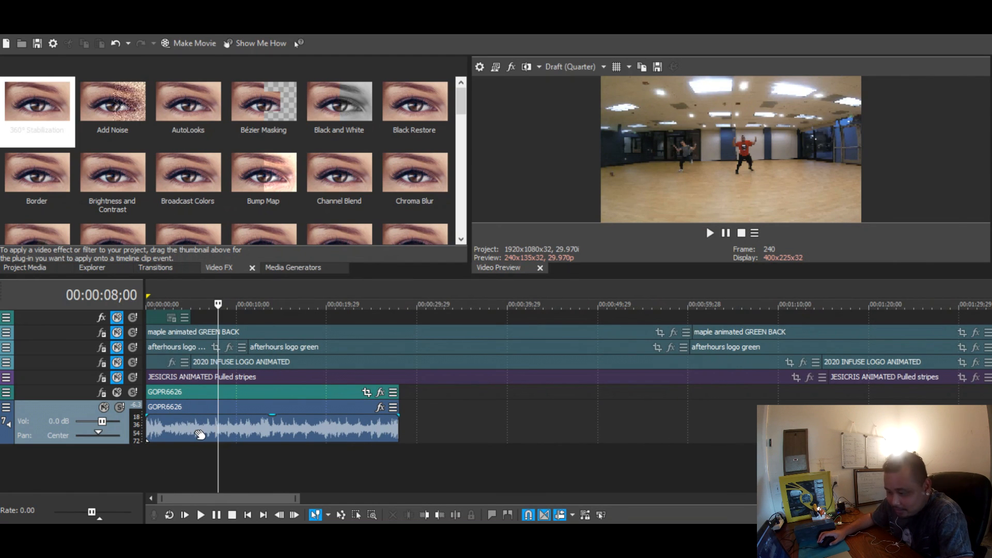
pyautogui.click(367, 392)
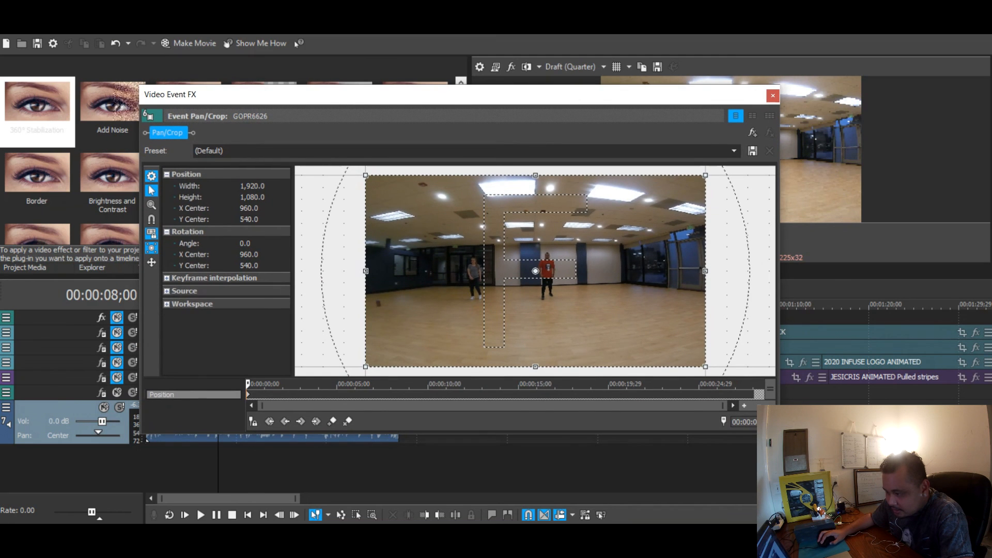
pyautogui.moveTo(778, 433); pyautogui.dragTo(902, 450)
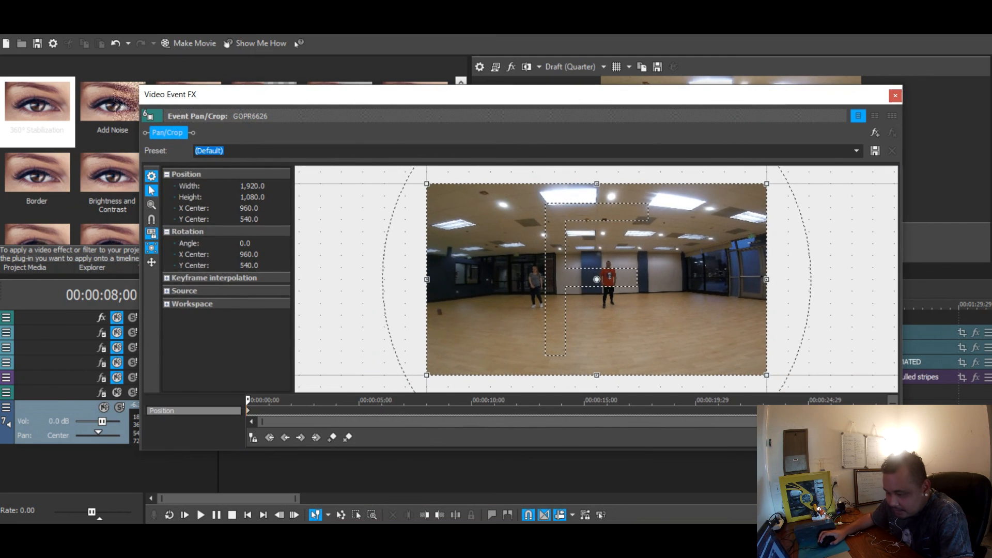
pyautogui.rightClick(249, 412)
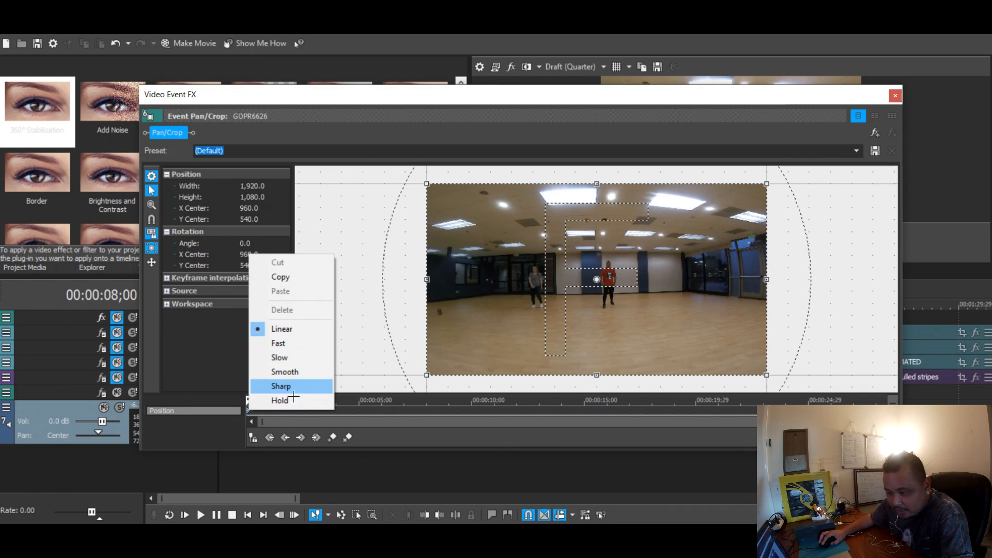
pyautogui.click(291, 369)
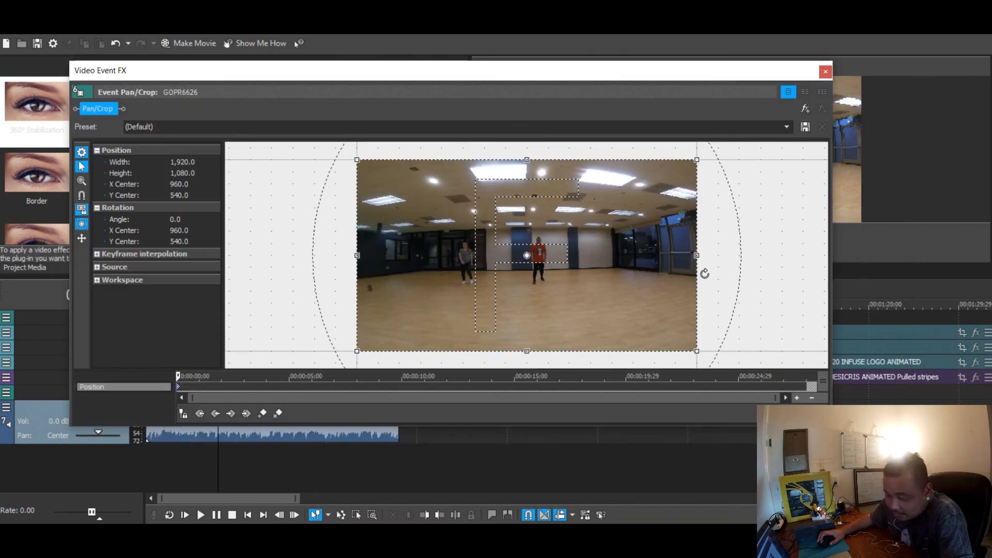
# - At 00:00:01;14 in GOPR6626, tighten the crop around the two dancers to about 888 × 499, centred near X 839, Y 566
pyautogui.scroll(1, 703, 274)
pyautogui.scroll(-2, 694, 290)
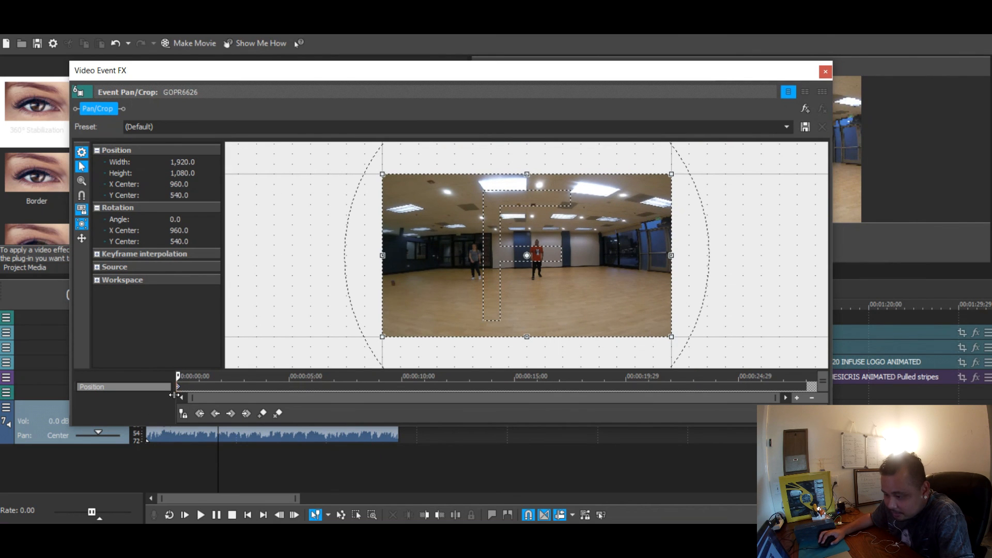
pyautogui.moveTo(192, 375); pyautogui.dragTo(225, 376)
pyautogui.scroll(3, 230, 399)
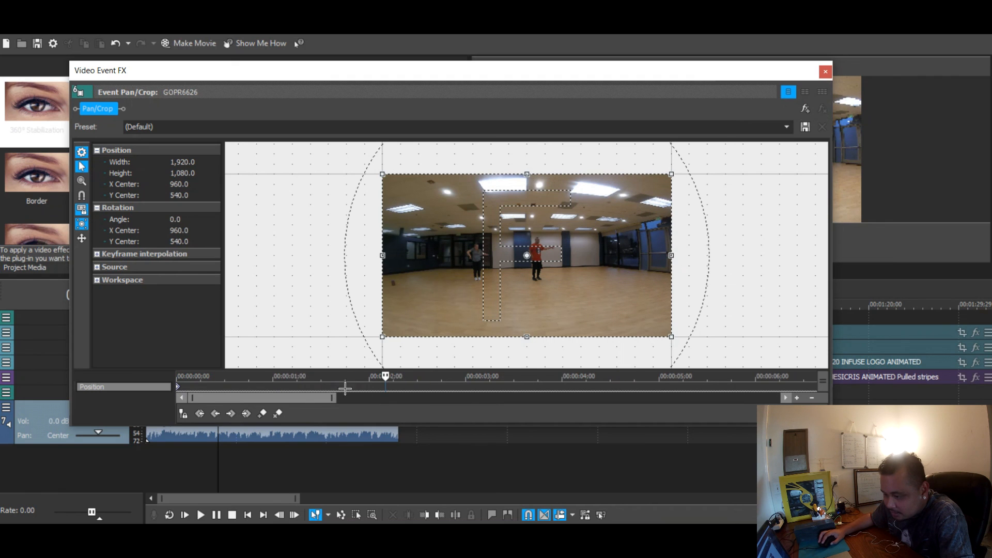
pyautogui.moveTo(282, 376); pyautogui.dragTo(377, 360)
pyautogui.moveTo(250, 366)
pyautogui.mouseDown()
pyautogui.moveTo(223, 370)
pyautogui.moveTo(265, 368)
pyautogui.moveTo(248, 376)
pyautogui.mouseUp()
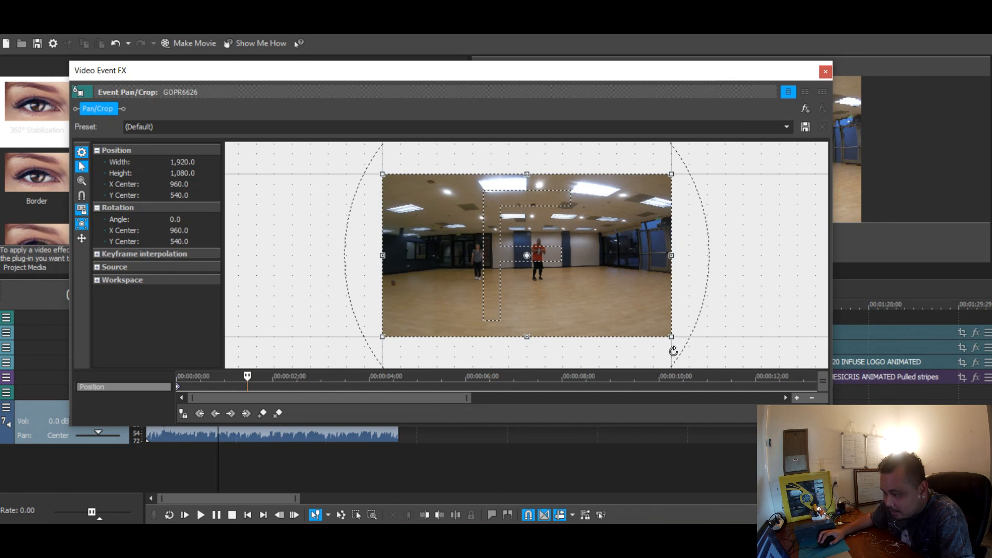
pyautogui.moveTo(667, 333); pyautogui.dragTo(616, 292)
pyautogui.moveTo(561, 274); pyautogui.dragTo(542, 278)
# - Copy the zoomed-in keyframe at 00:00:01;14 and paste it shortly after the five-second mark to hold the framing
pyautogui.moveTo(255, 383); pyautogui.dragTo(414, 385)
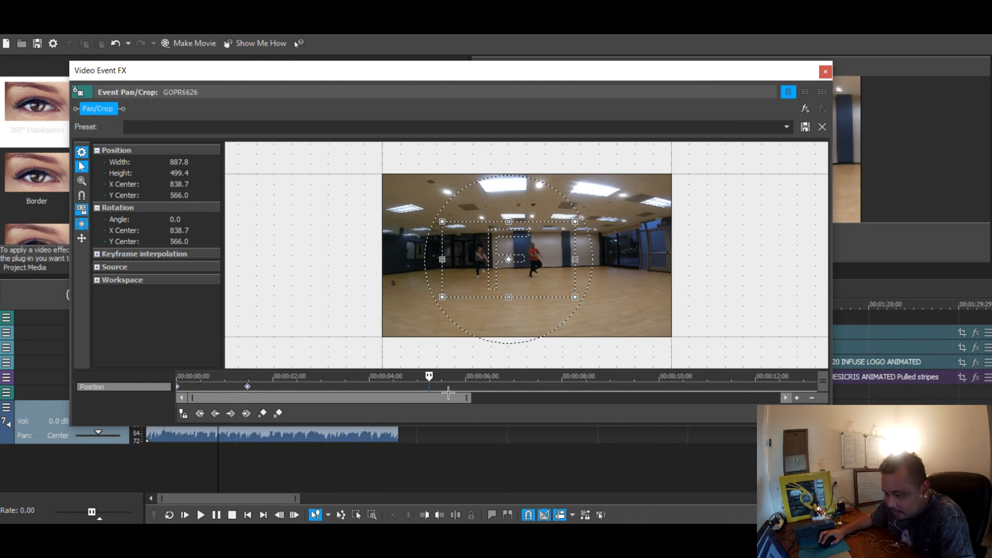
pyautogui.click(248, 387)
pyautogui.rightClick(248, 387)
pyautogui.click(281, 255)
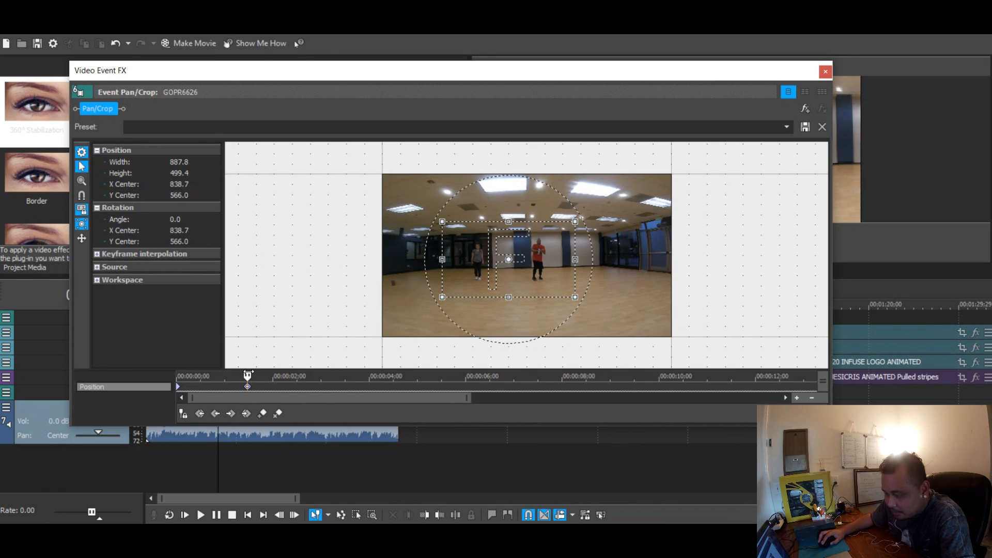
pyautogui.click(453, 376)
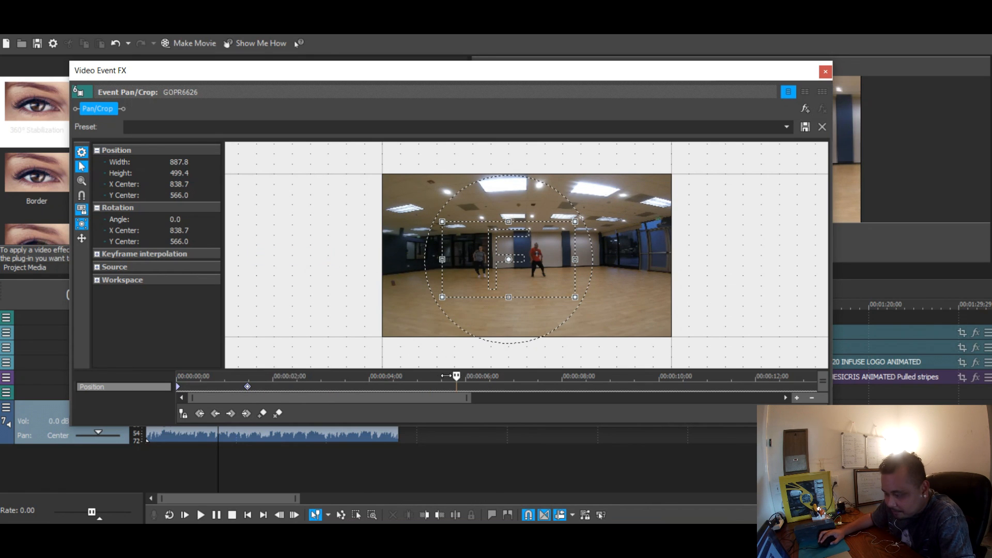
pyautogui.click(439, 377)
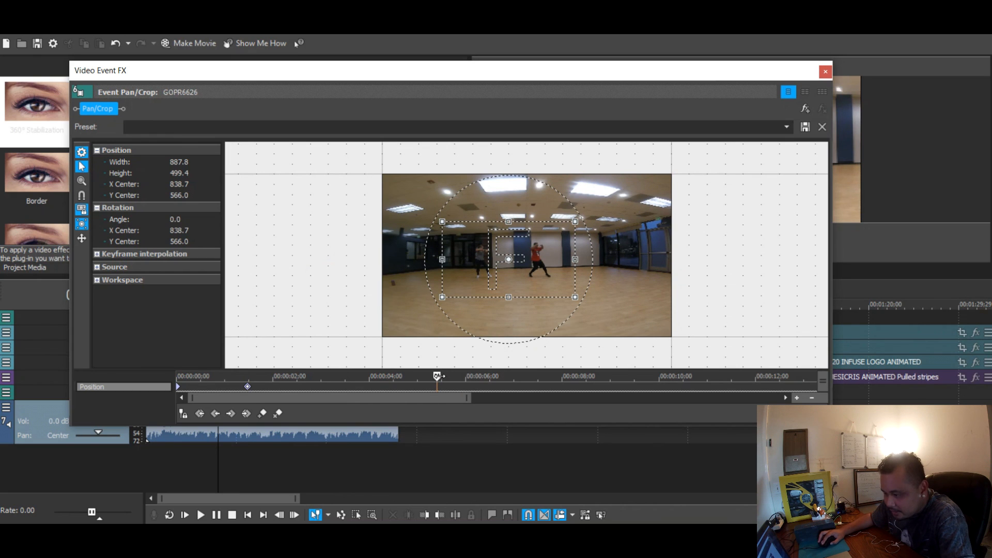
# - Add crop keyframes from about 6 seconds to 00:00:07;27, widening to about 1,148 × 646 and following the dancers to X 1,051, Y 618
pyautogui.moveTo(444, 377); pyautogui.dragTo(463, 373)
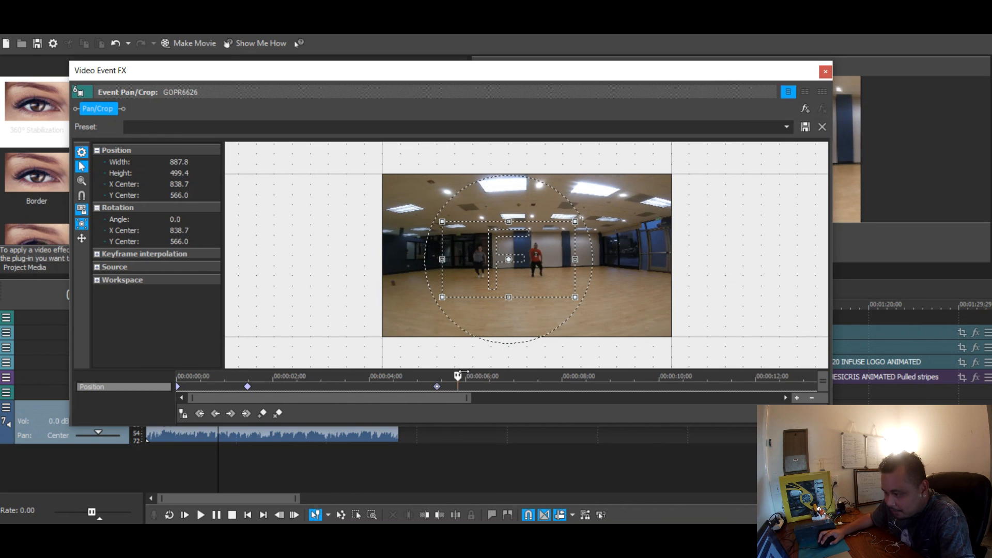
pyautogui.moveTo(576, 299); pyautogui.dragTo(595, 307)
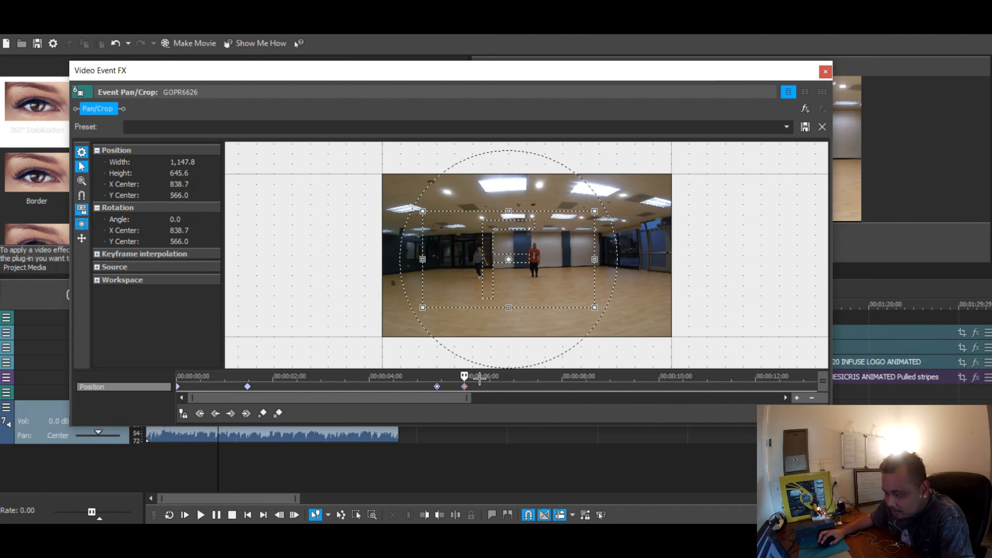
pyautogui.moveTo(493, 378); pyautogui.dragTo(508, 377)
pyautogui.moveTo(569, 262); pyautogui.dragTo(542, 270)
pyautogui.click(557, 378)
pyautogui.moveTo(532, 288); pyautogui.dragTo(591, 287)
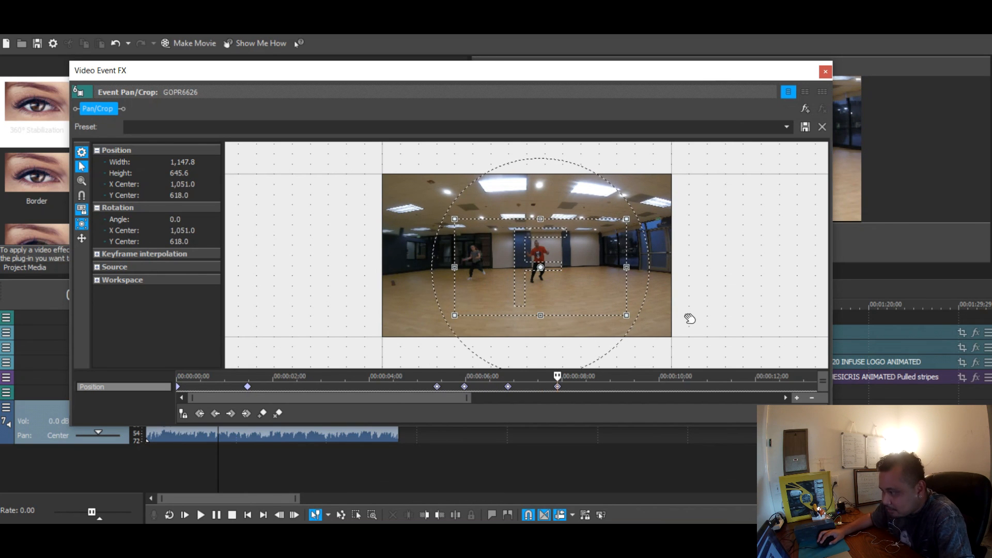
pyautogui.click(826, 72)
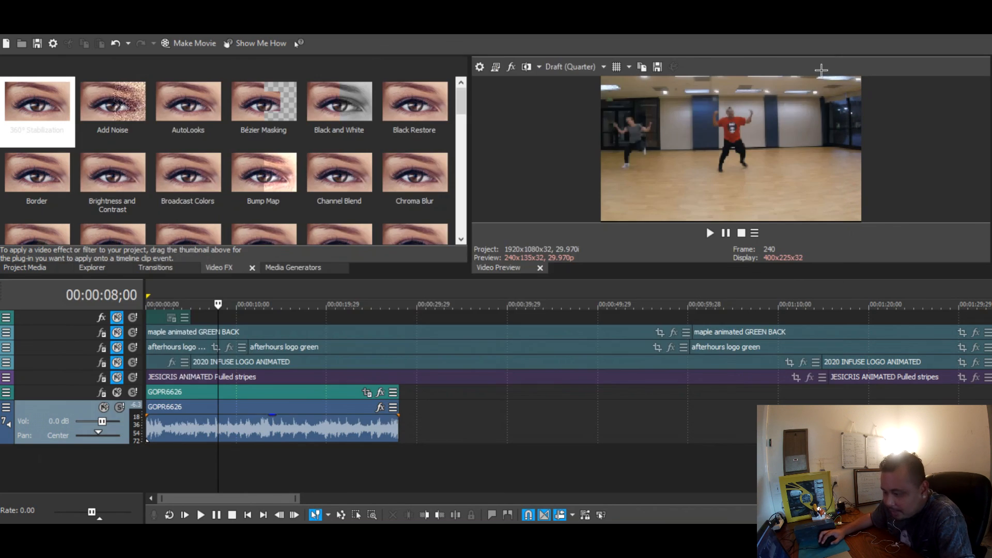
# - Play the timeline from the start to check the keyframed zoom and pan on GOPR6626
pyautogui.press('Home')
pyautogui.press('space')
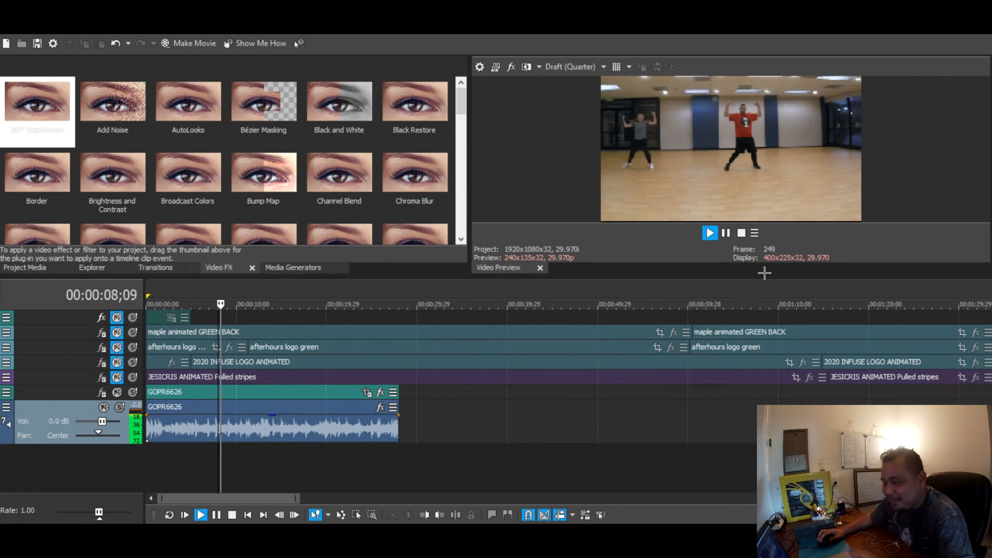
pyautogui.press('Return')
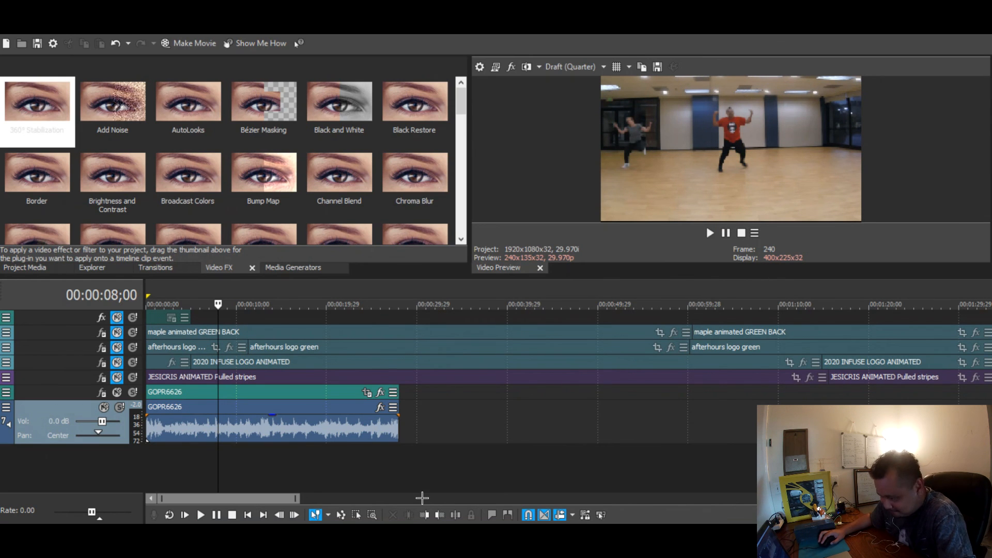
# - Reopen the pan/crop settings of GOPR6626 and clear the added crop keyframes, restoring the full frame
pyautogui.click(367, 392)
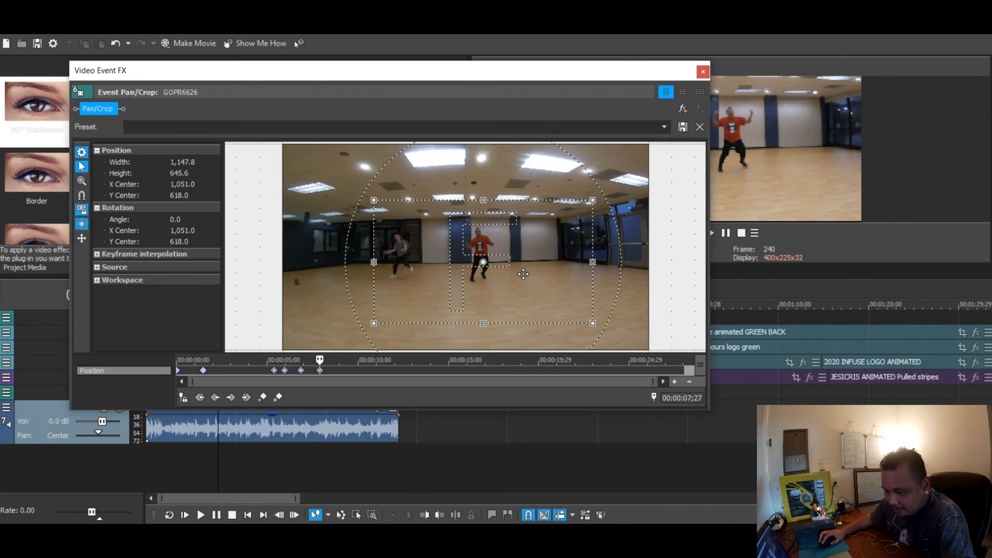
pyautogui.click(204, 370)
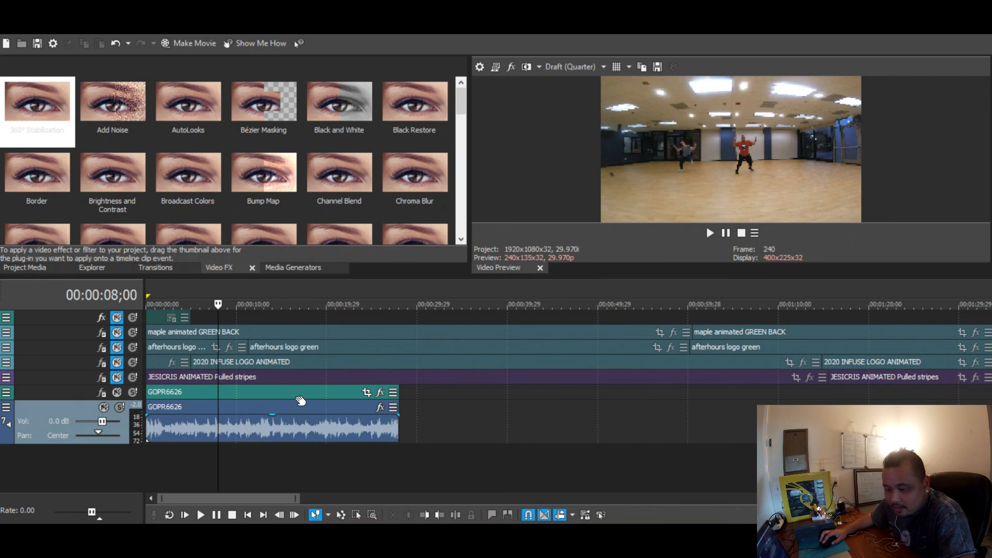
# - Use Track Motion to shrink the GOPR6626 track to about 1,025 × 576 and place it in the frame's upper-left corner at X -460, Y 242
pyautogui.click(6, 392)
pyautogui.click(31, 406)
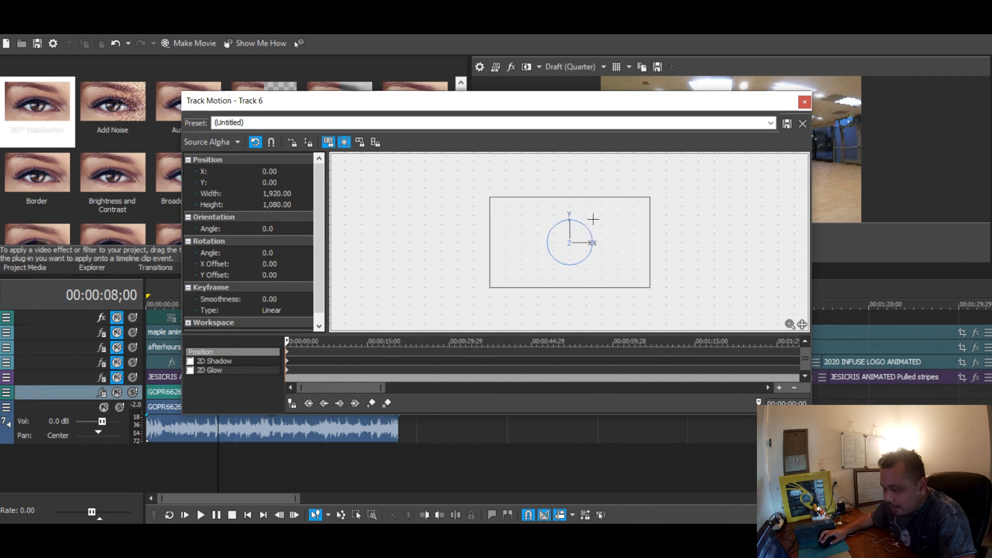
pyautogui.moveTo(677, 104); pyautogui.dragTo(607, 64)
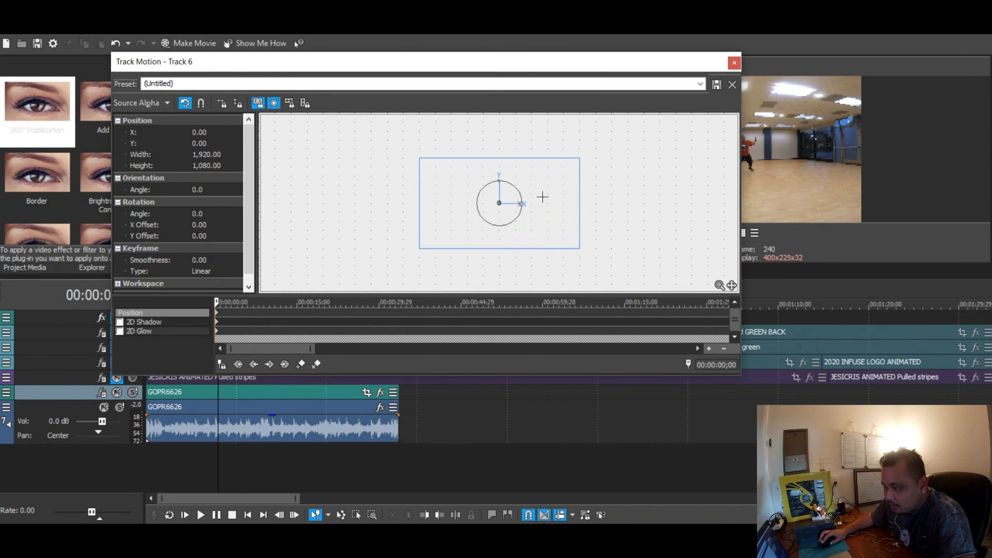
pyautogui.moveTo(598, 66); pyautogui.dragTo(488, 71)
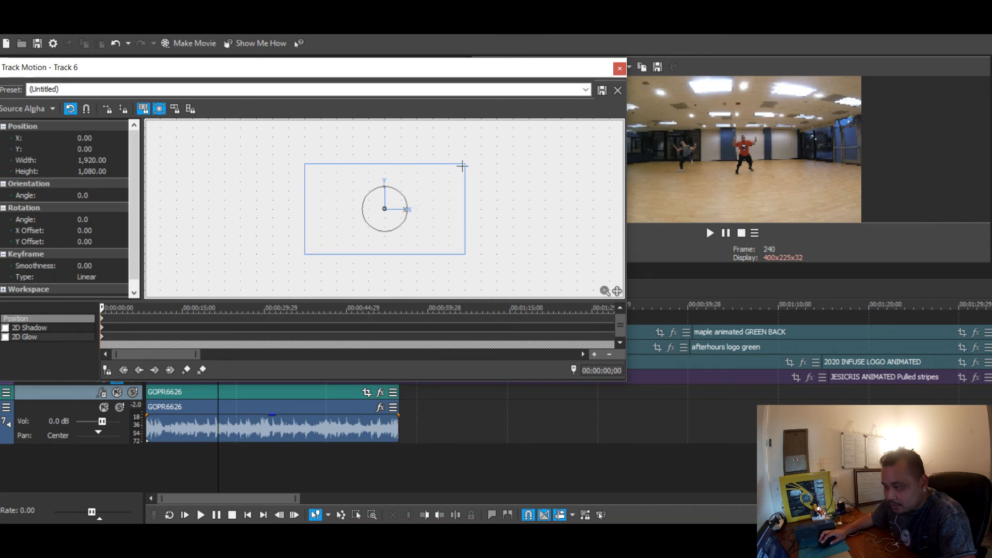
pyautogui.moveTo(516, 64); pyautogui.dragTo(466, 60)
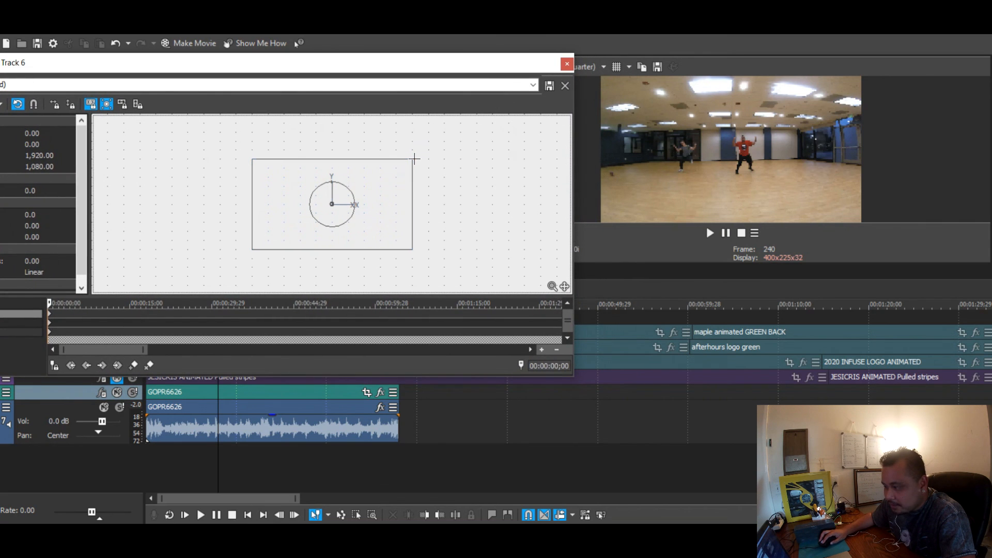
pyautogui.moveTo(405, 159); pyautogui.dragTo(366, 168)
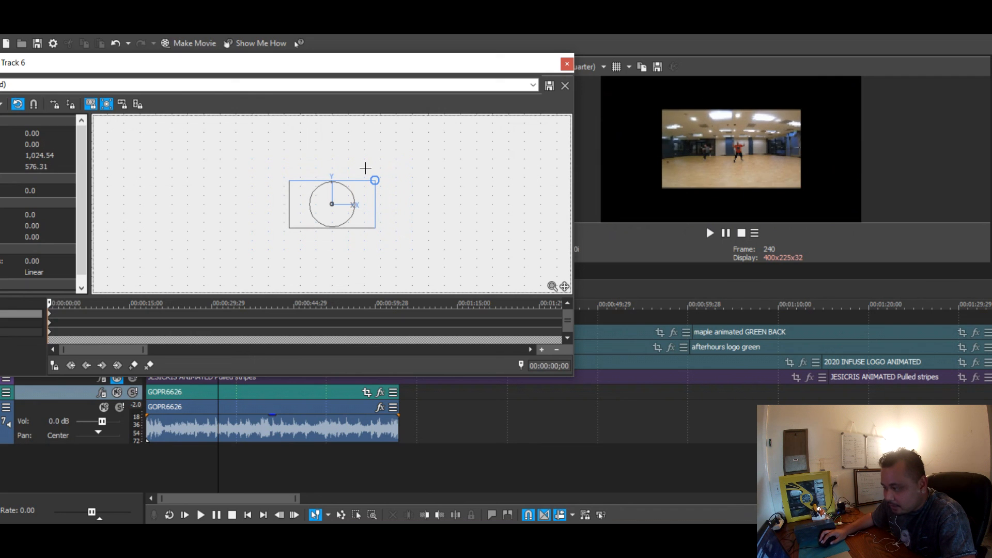
pyautogui.moveTo(371, 202); pyautogui.dragTo(328, 182)
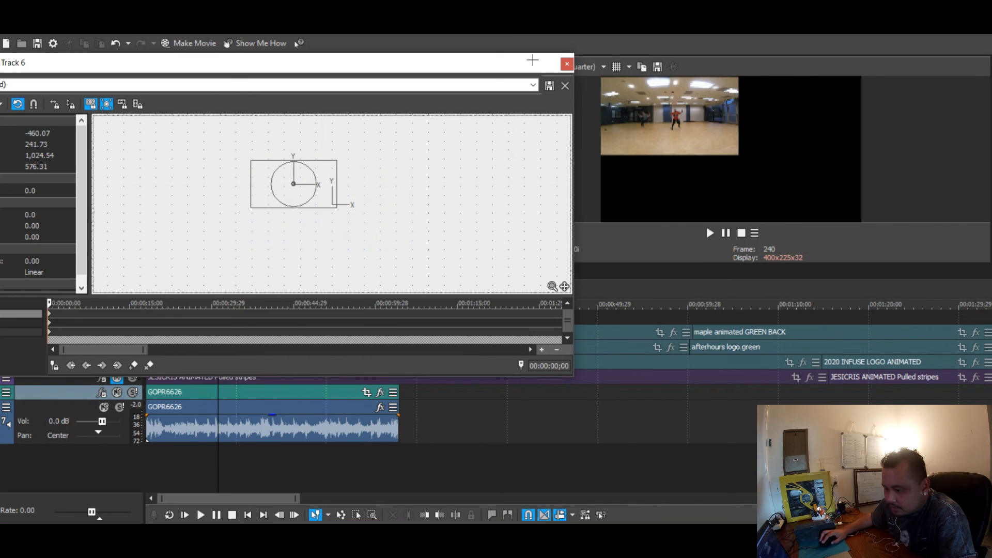
pyautogui.click(567, 63)
# - Return to the timeline start and crop GOPR6626 at its first keyframe to about 1,057 × 595, centred near X 883, Y 547
pyautogui.moveTo(218, 303); pyautogui.dragTo(148, 304)
pyautogui.click(366, 393)
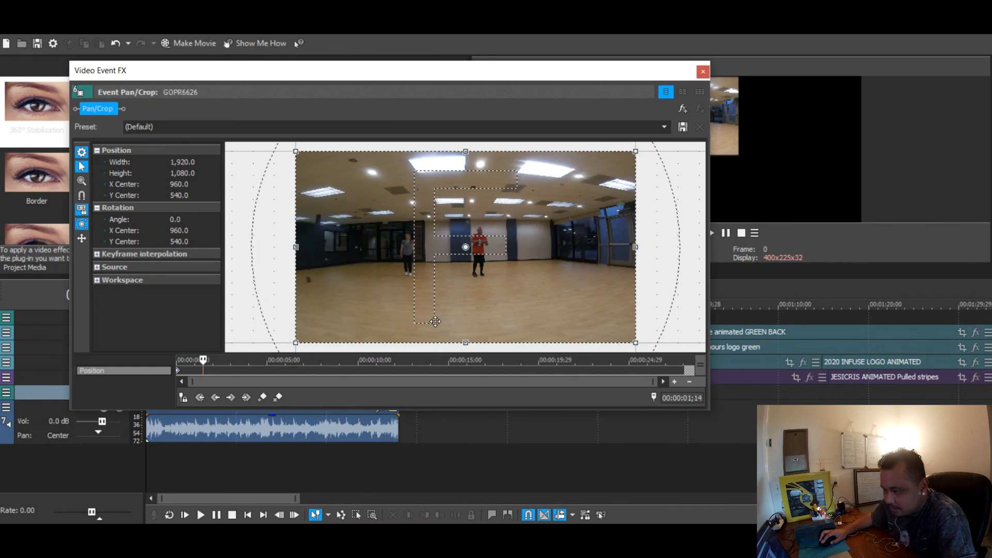
pyautogui.moveTo(638, 340); pyautogui.dragTo(616, 329)
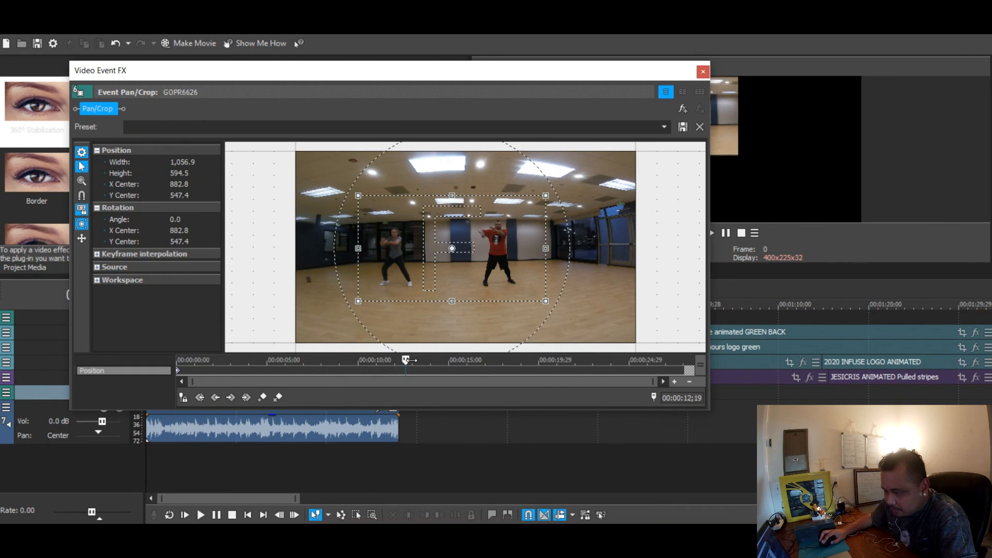
# - Hold the crop with a keyframe shortly before 00:00:20;16, shift it there to about X 728, Y 558, and play the clip from the start
pyautogui.moveTo(419, 365); pyautogui.dragTo(549, 360)
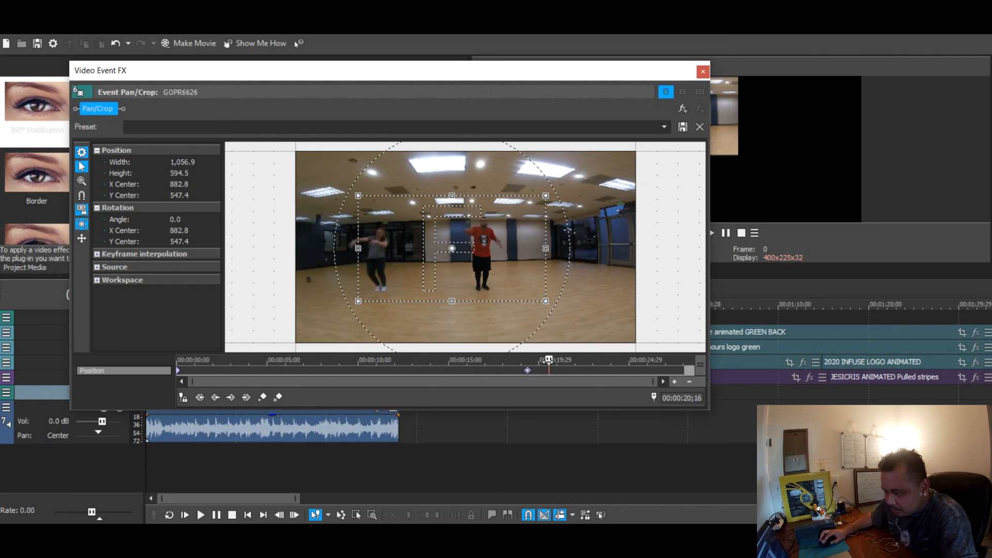
pyautogui.moveTo(532, 279); pyautogui.dragTo(505, 281)
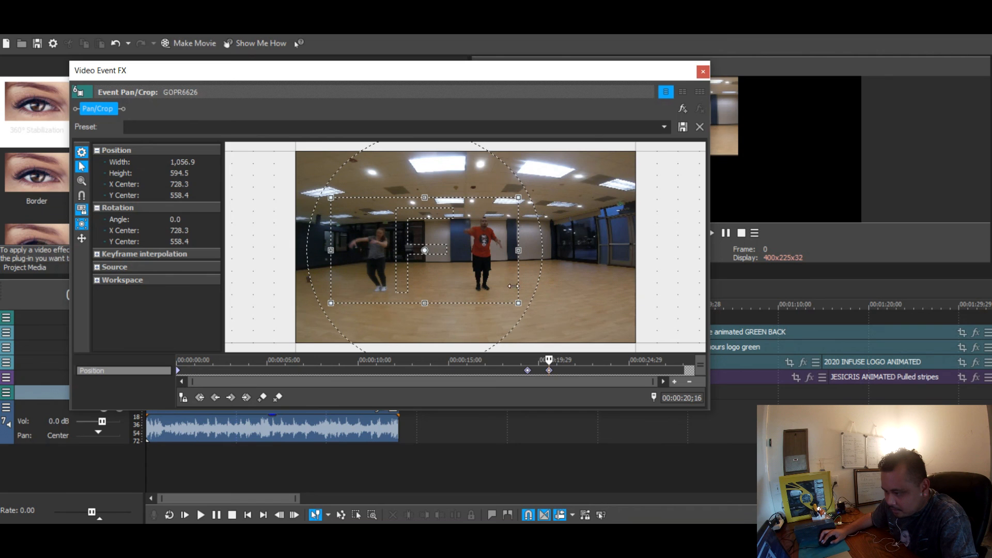
pyautogui.moveTo(549, 361); pyautogui.dragTo(690, 362)
pyautogui.click(703, 71)
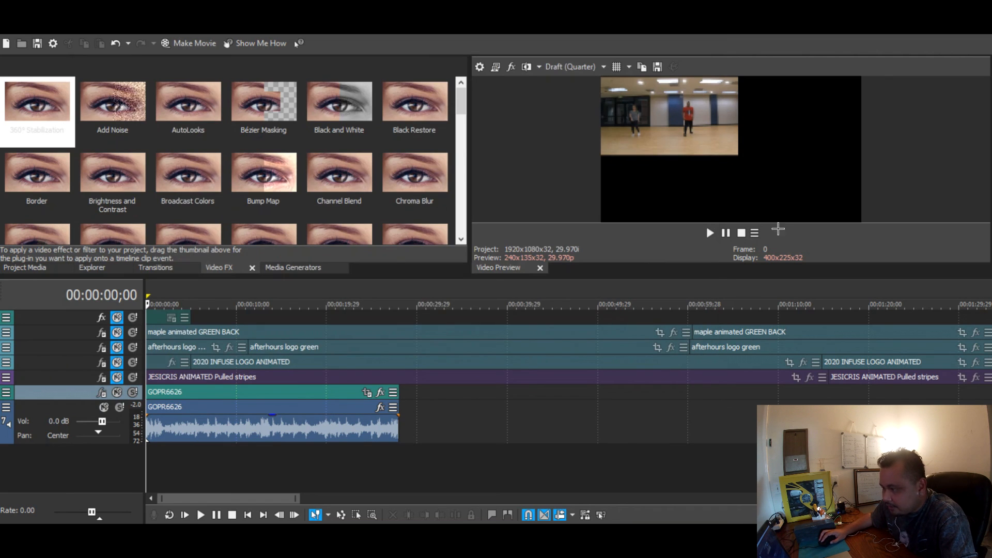
pyautogui.press('space')
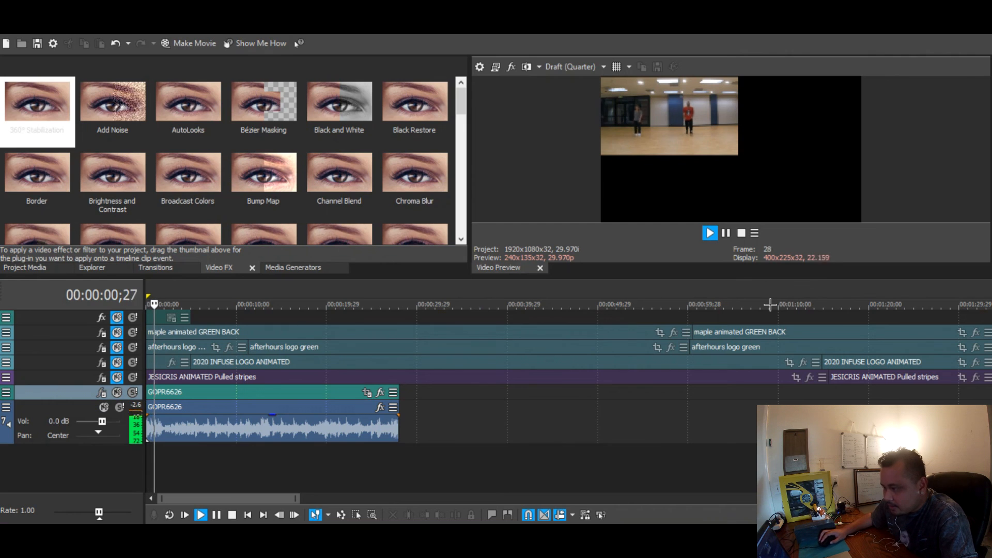
# - Stop playback, add one audio track and two video tracks, place the video tracks above GOPR6626's video, and briefly play from the timeline start
pyautogui.press('space')
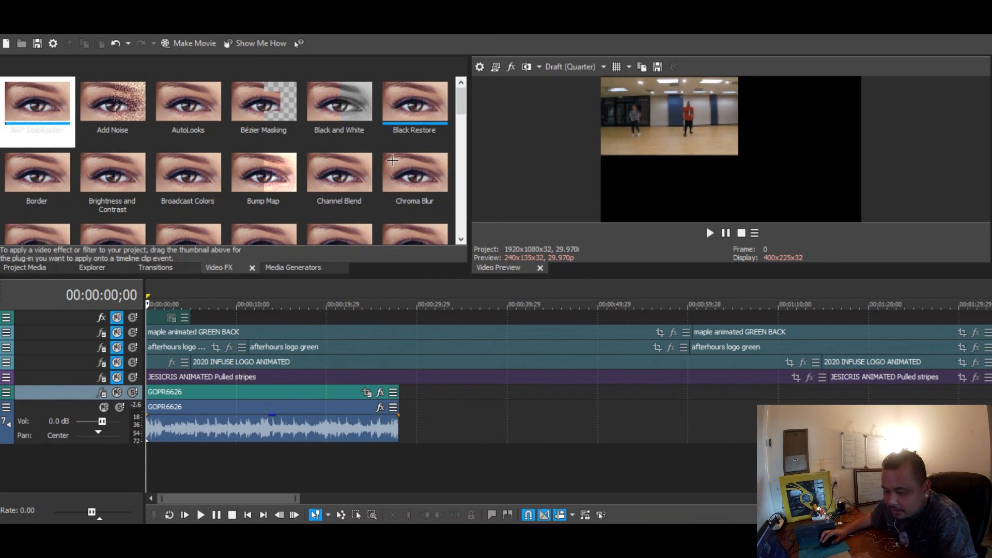
pyautogui.rightClick(86, 467)
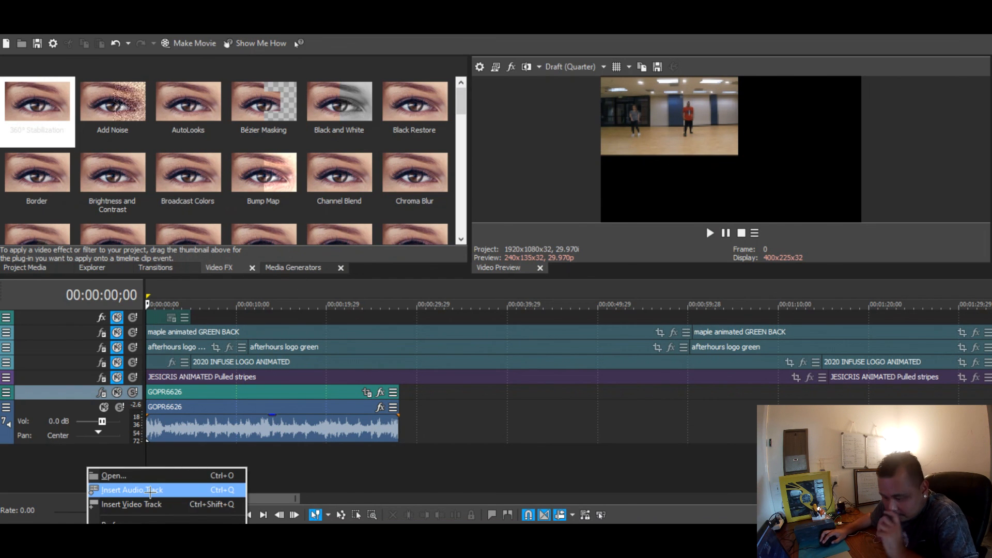
pyautogui.click(149, 491)
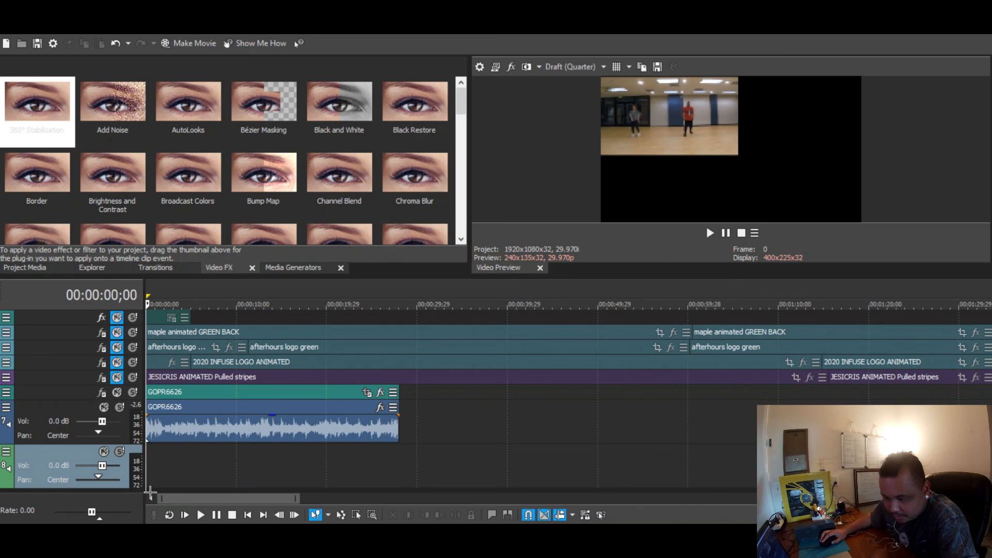
pyautogui.rightClick(81, 454)
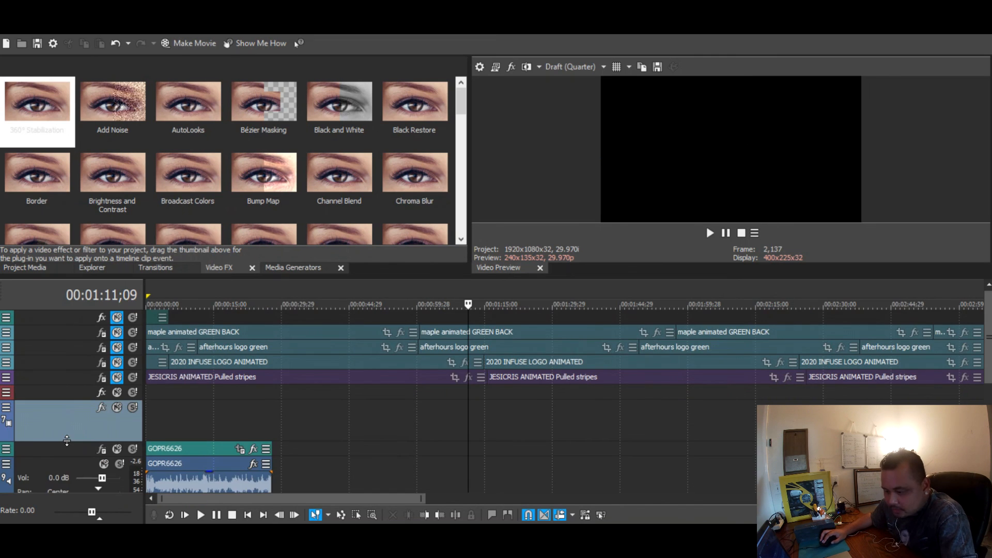
pyautogui.moveTo(67, 443); pyautogui.dragTo(91, 395)
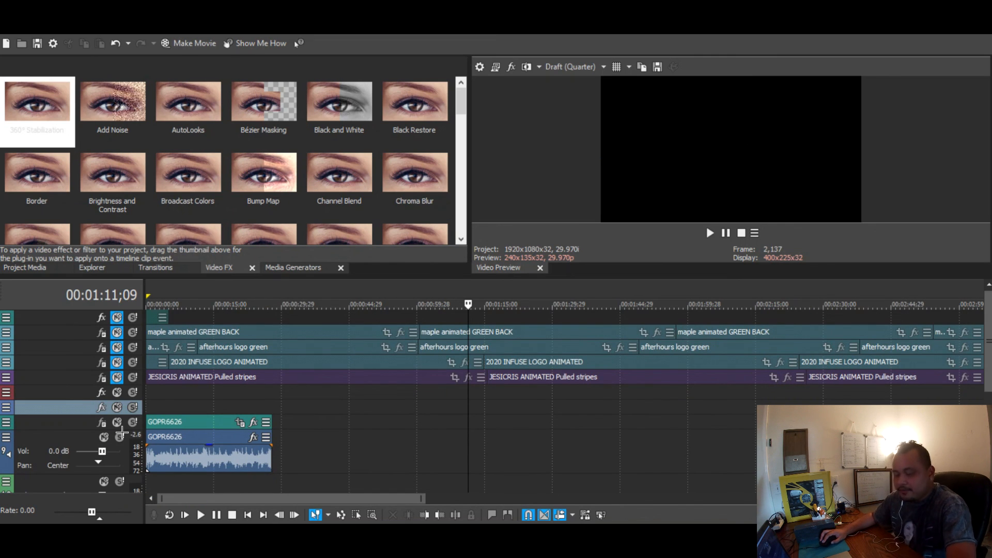
pyautogui.click(149, 397)
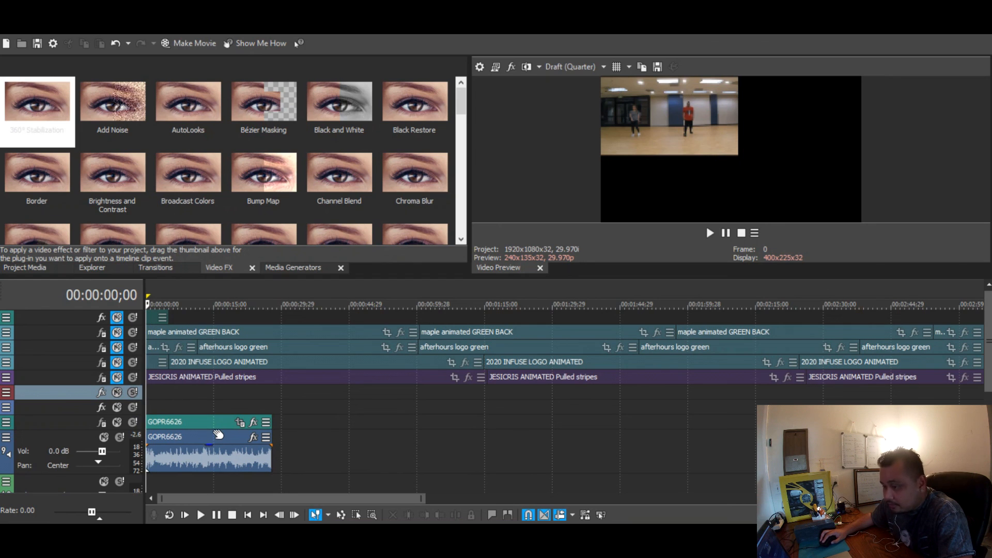
pyautogui.press('space')
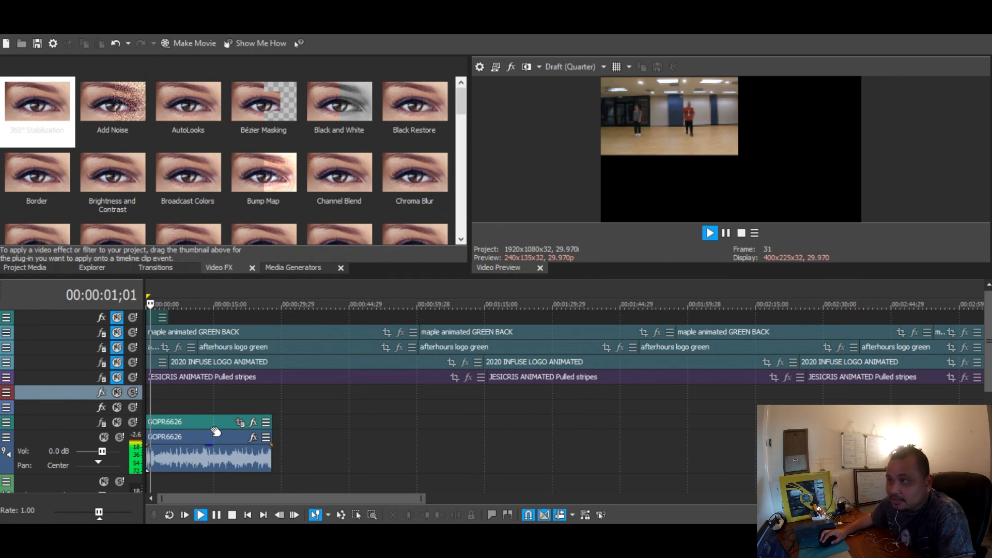
pyautogui.press('space')
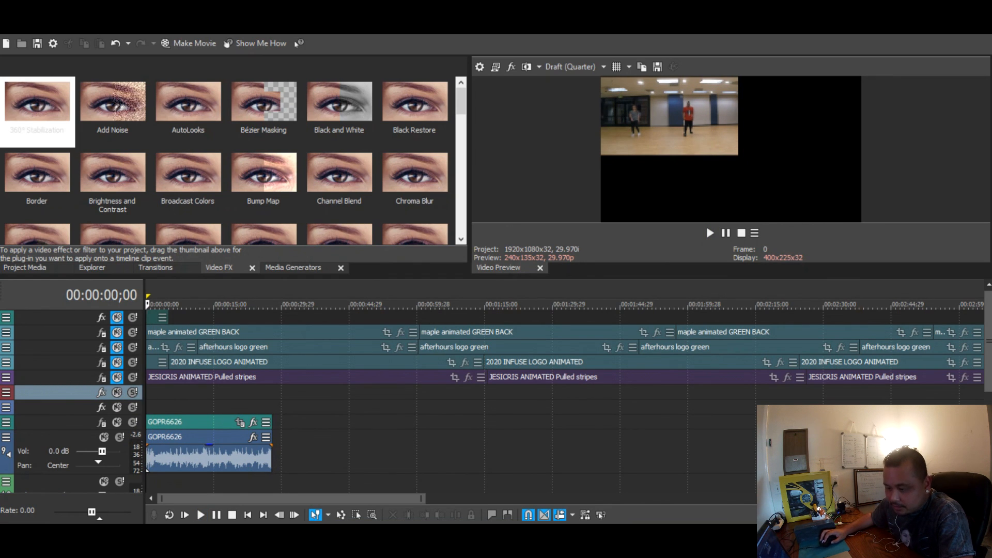
pyautogui.moveTo(374, 457); pyautogui.dragTo(422, 458)
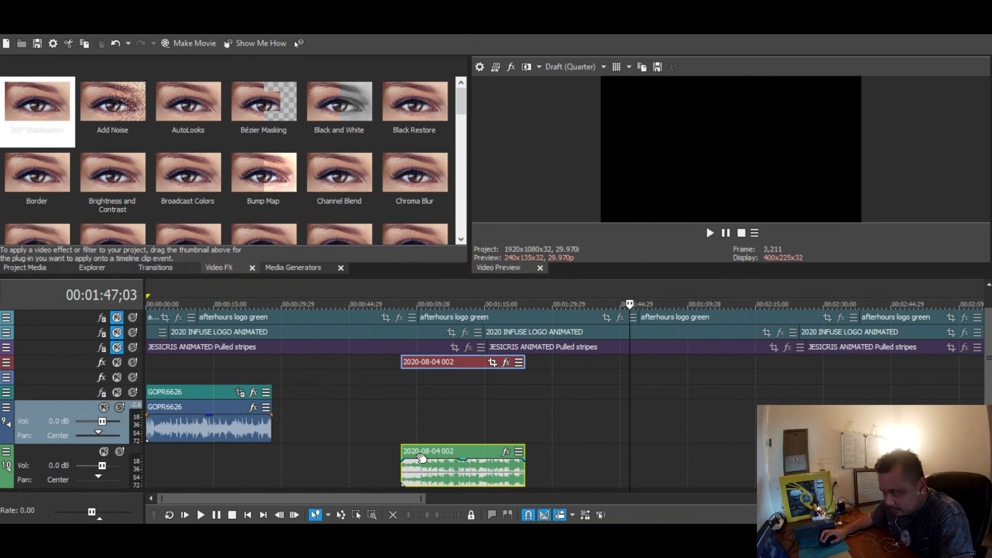
pyautogui.click(422, 470)
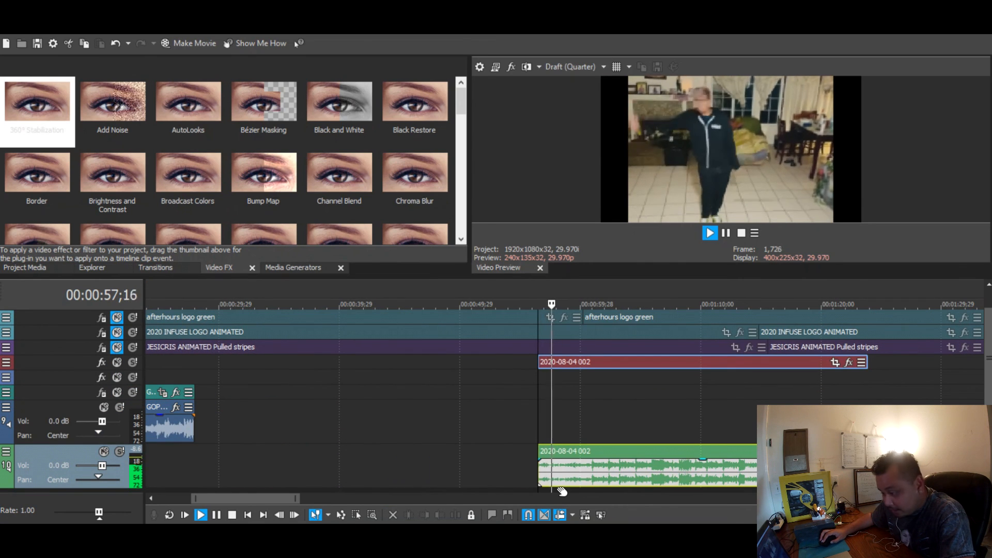
pyautogui.press('space')
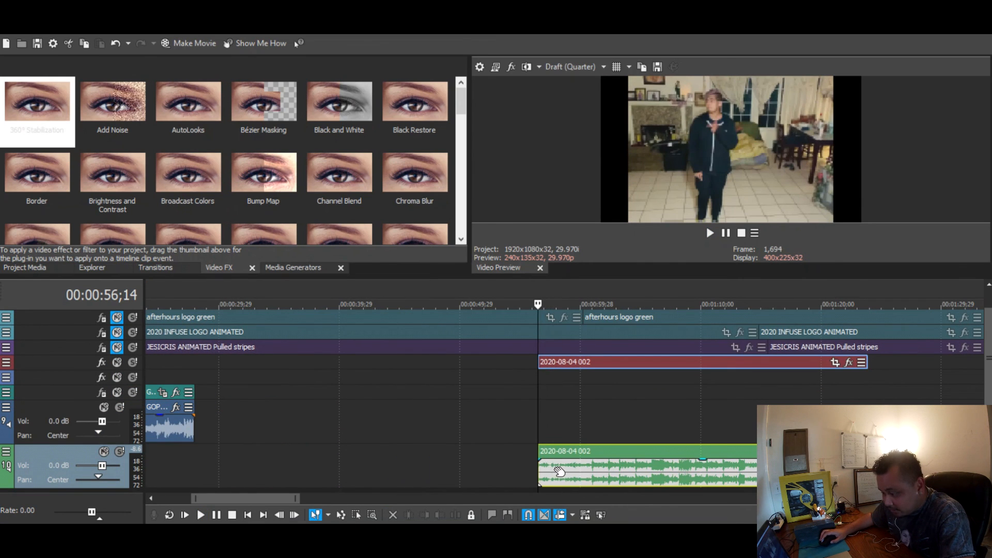
pyautogui.click(548, 471)
pyautogui.scroll(3, 580, 486)
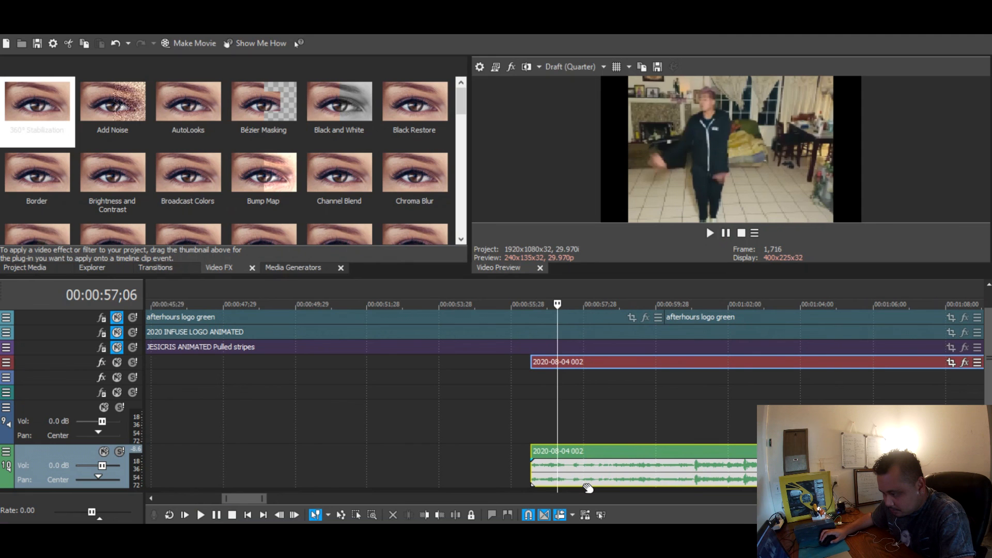
pyautogui.press('space')
pyautogui.press('space')
pyautogui.press('space')
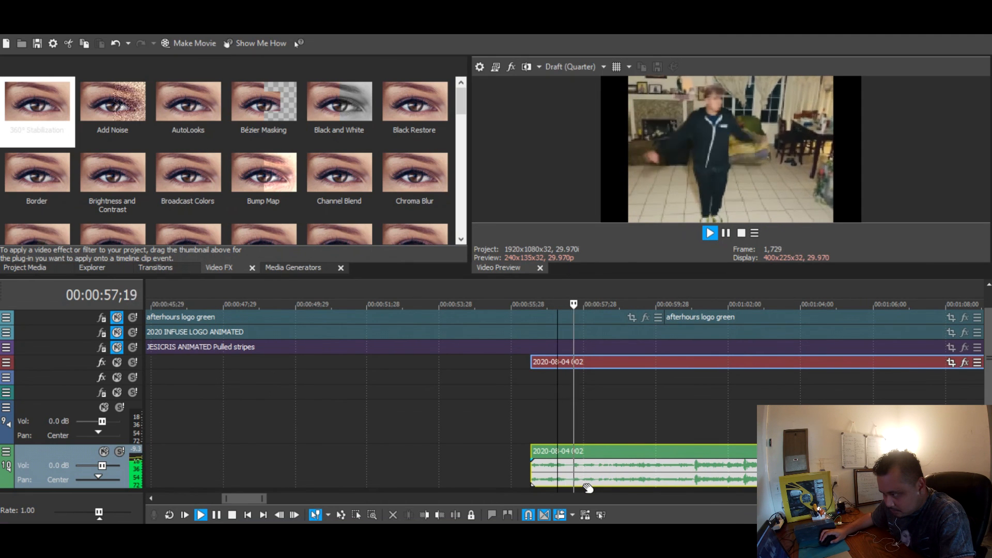
pyautogui.press('space')
pyautogui.press('space')
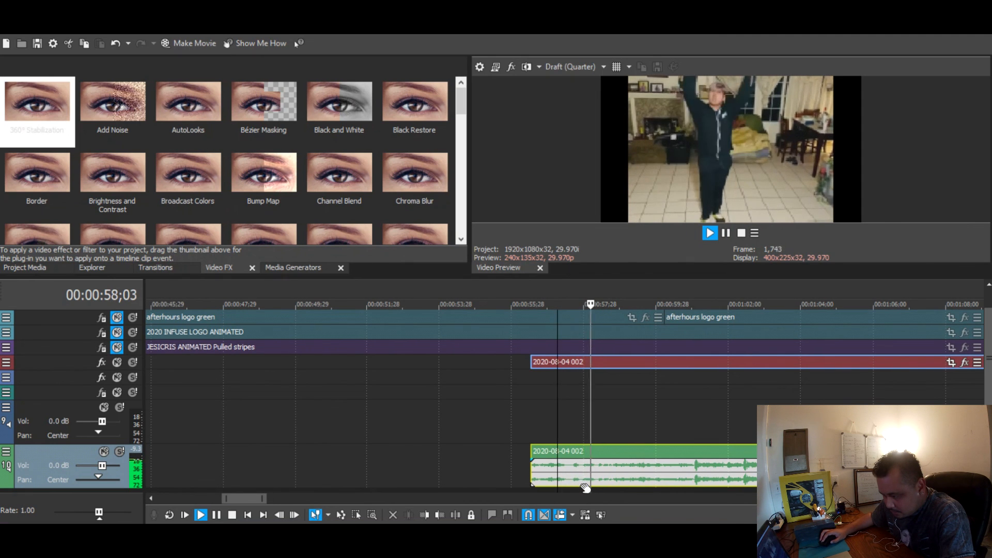
pyautogui.press('space')
pyautogui.press('s')
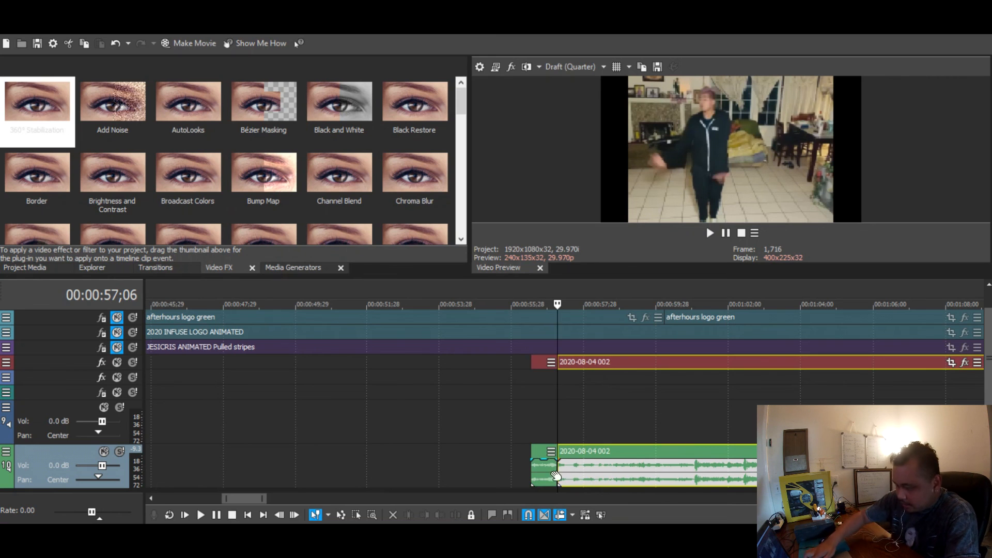
pyautogui.click(546, 471)
pyautogui.press('Delete')
pyautogui.scroll(-5, 554, 465)
pyautogui.moveTo(556, 465); pyautogui.dragTo(216, 465)
pyautogui.press('Home')
pyautogui.click(43, 394)
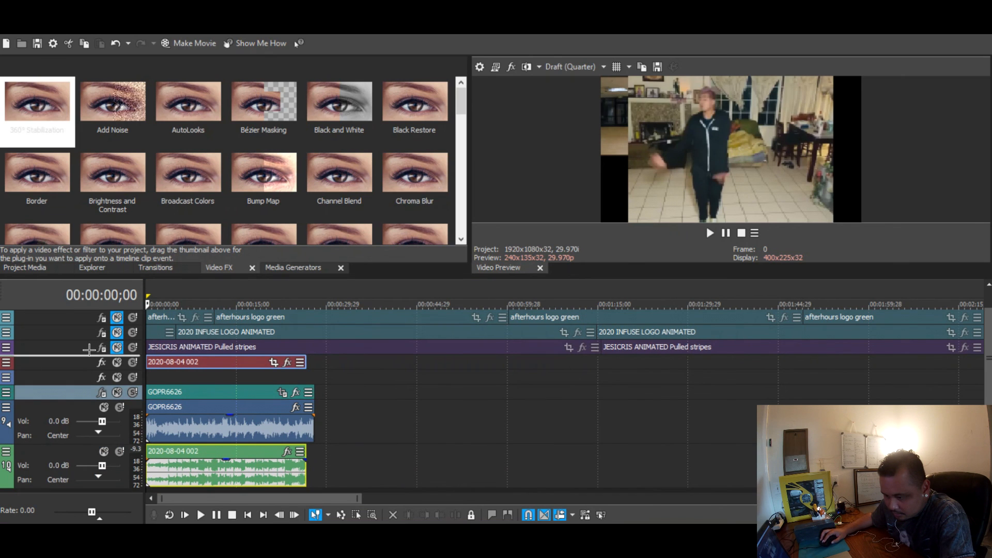
pyautogui.moveTo(44, 394); pyautogui.dragTo(51, 365)
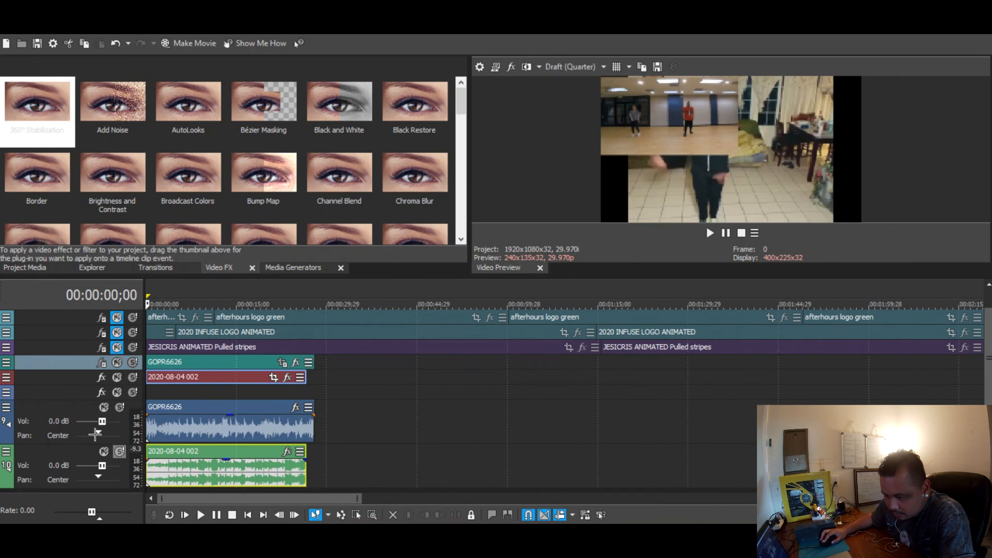
pyautogui.click(160, 475)
pyautogui.scroll(5, 161, 475)
pyautogui.moveTo(301, 474); pyautogui.dragTo(509, 474)
pyautogui.press('Home')
pyautogui.press('space')
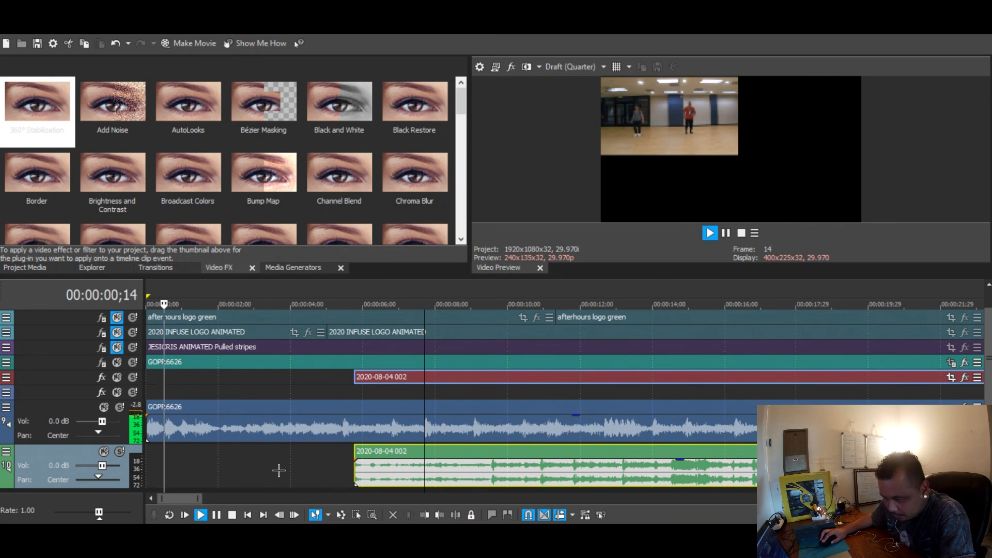
pyautogui.press('space')
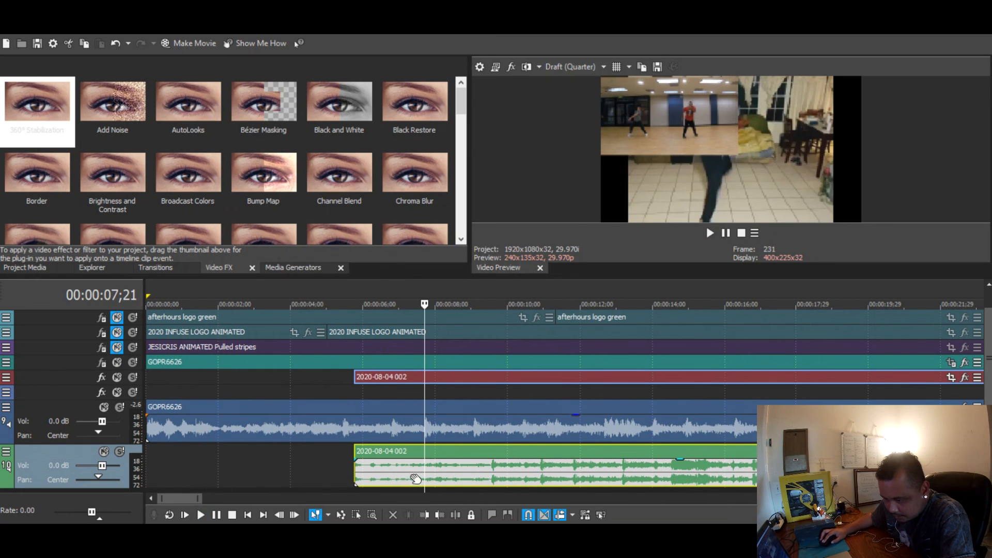
pyautogui.moveTo(366, 474); pyautogui.dragTo(239, 468)
pyautogui.click(226, 474)
pyautogui.scroll(5, 225, 474)
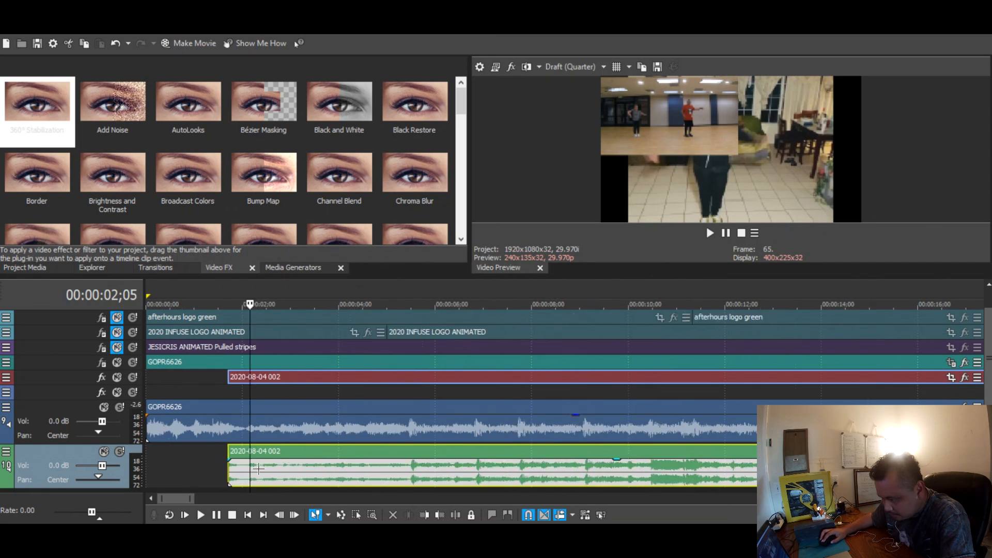
pyautogui.moveTo(541, 482); pyautogui.dragTo(538, 481)
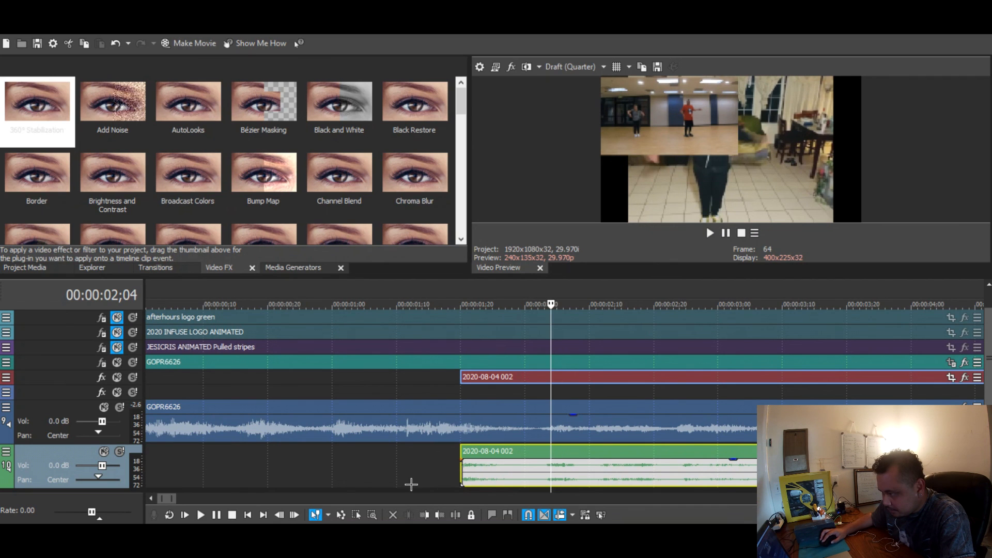
pyautogui.click(346, 460)
pyautogui.press('space')
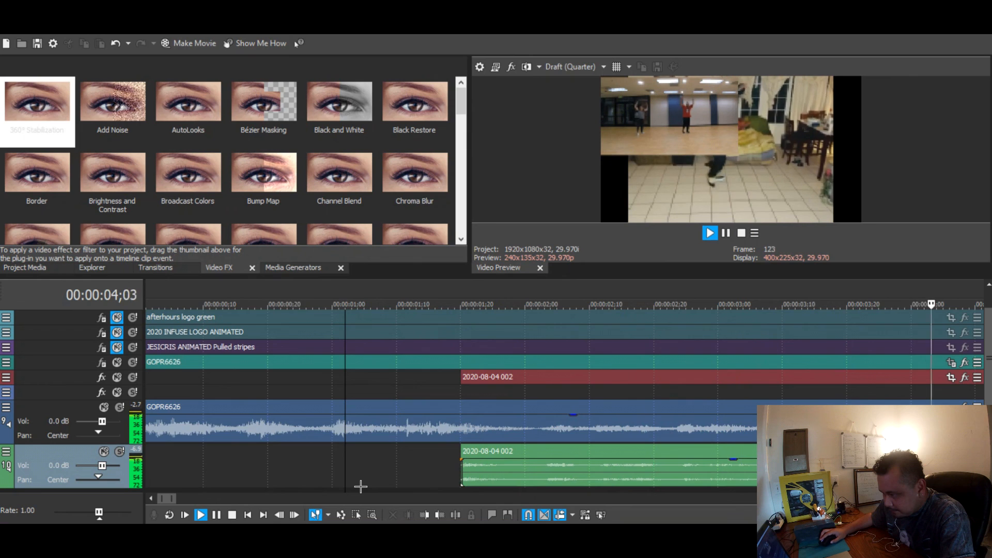
pyautogui.press('space')
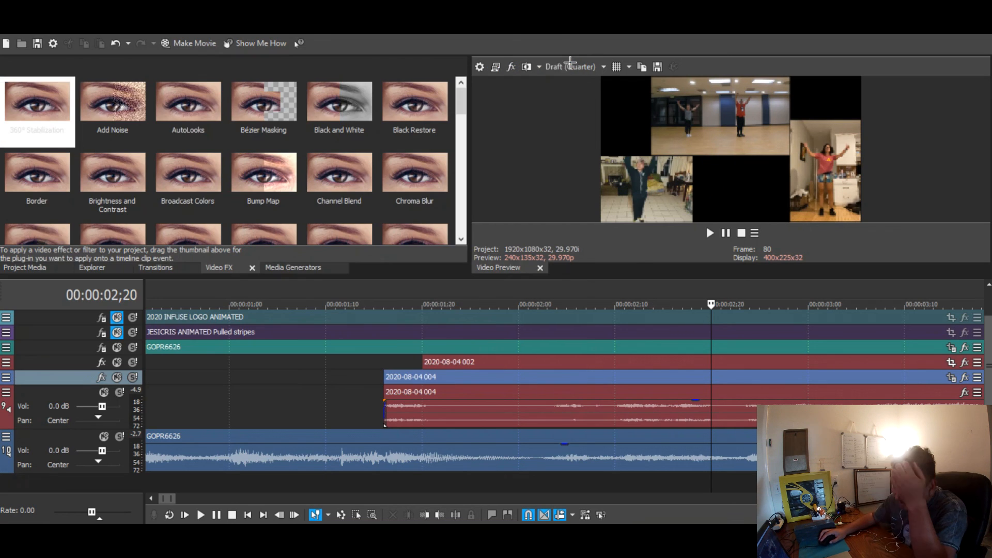
# - Unmute the JESICRIS ANIMATED Pulled stripes track and use Track Motion to move it into the lower black gap at about X 101, Y -299
pyautogui.click(567, 64)
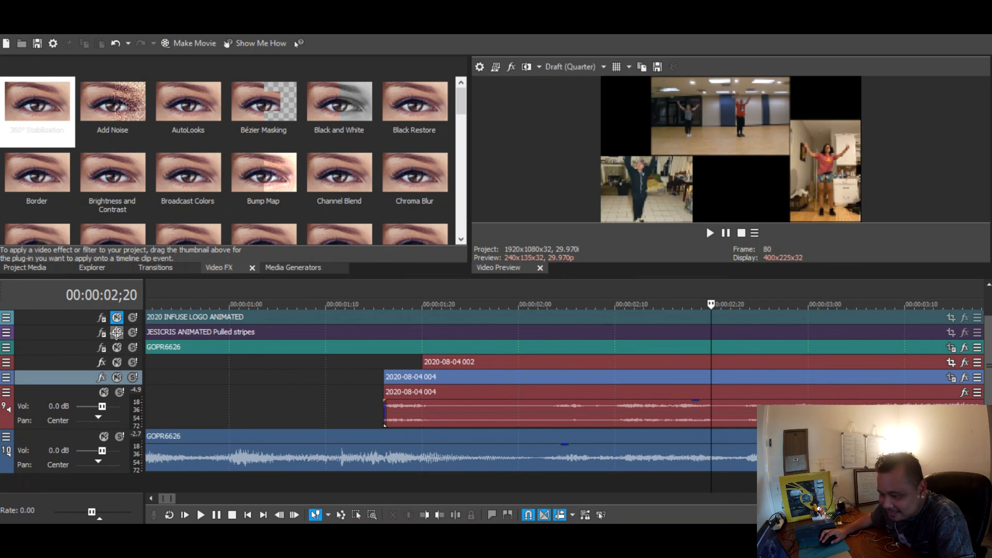
pyautogui.click(116, 334)
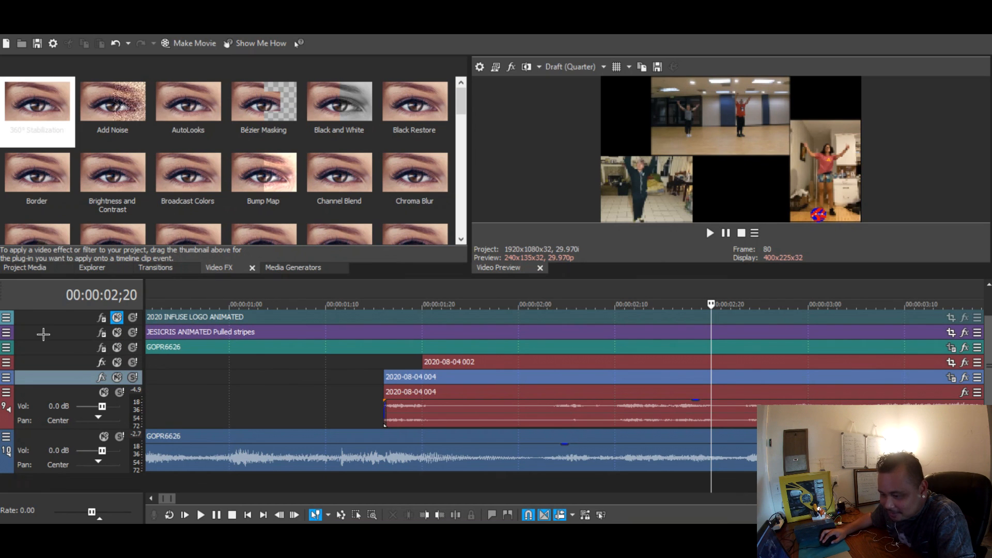
pyautogui.click(6, 333)
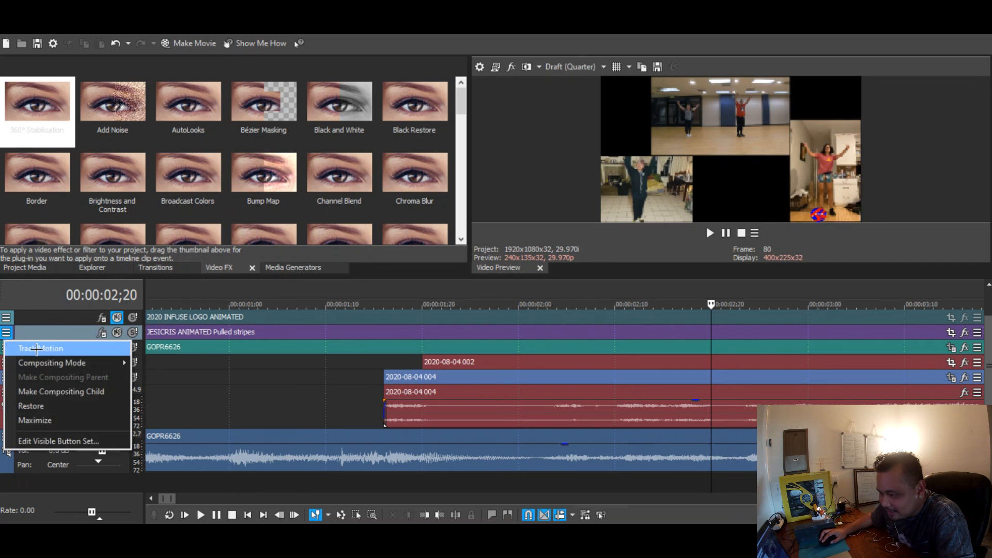
pyautogui.click(62, 348)
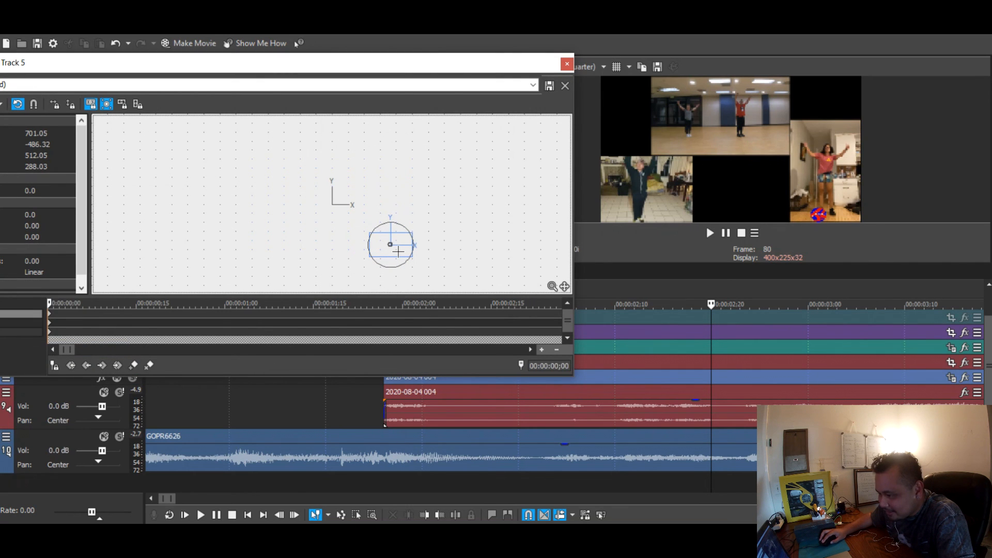
pyautogui.moveTo(401, 252); pyautogui.dragTo(350, 236)
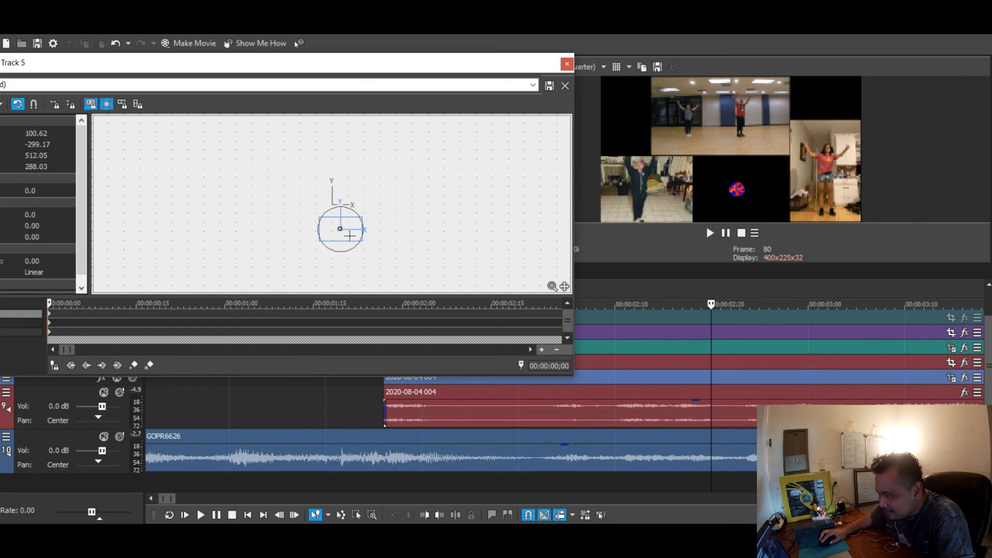
pyautogui.click(567, 64)
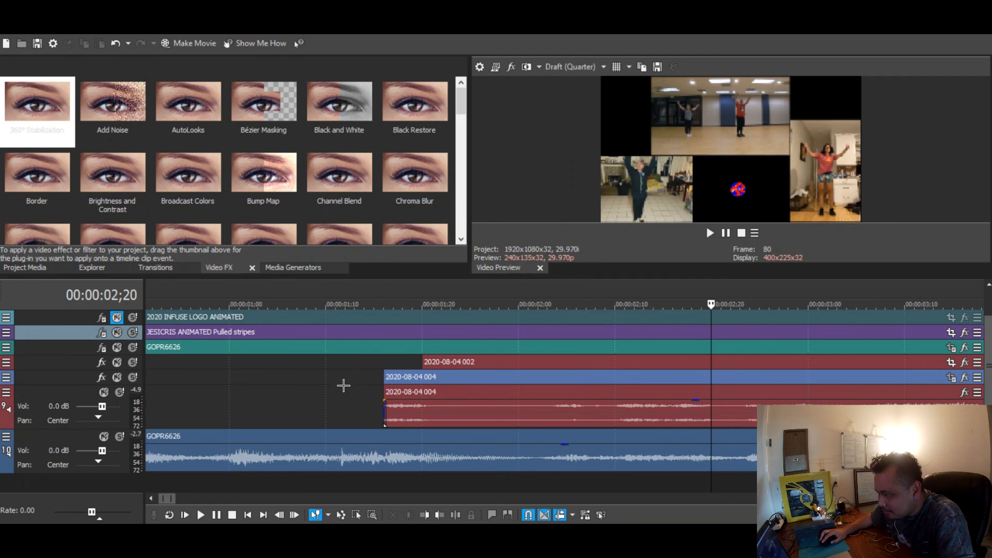
# - Play the composite, check the JESICRIS logo at 00:00:09;07, and nudge it slightly left within the black gap
pyautogui.click(346, 390)
pyautogui.press('space')
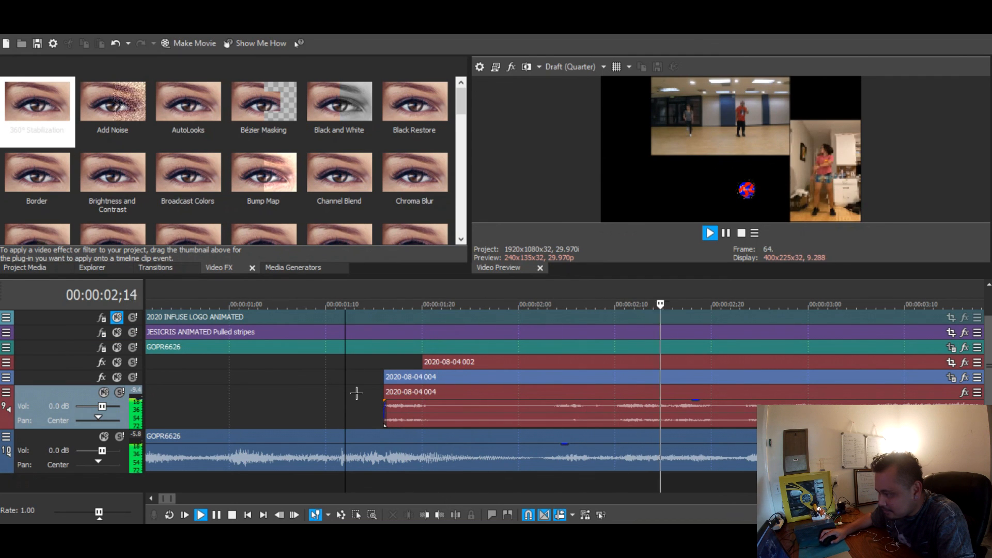
pyautogui.press('space')
pyautogui.scroll(-5, 587, 332)
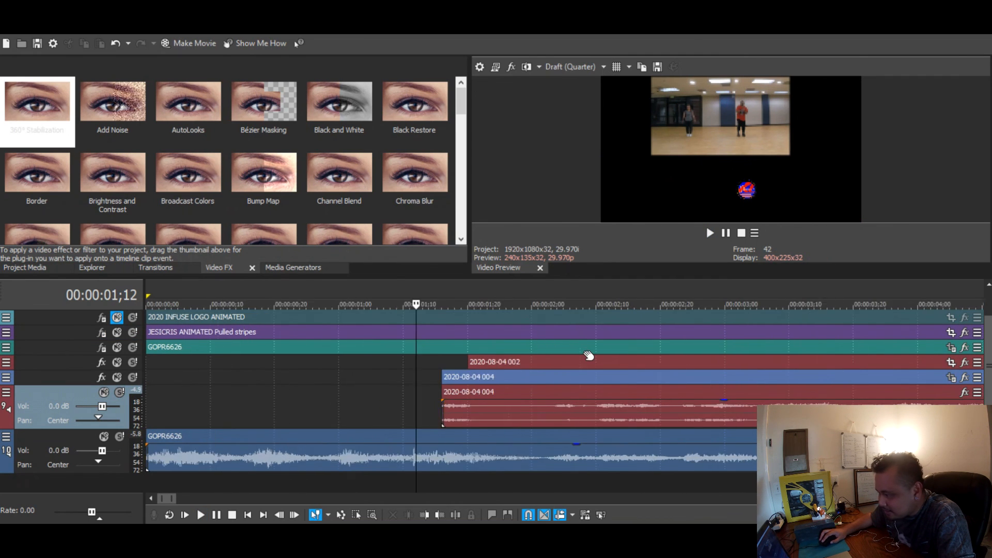
pyautogui.click(480, 305)
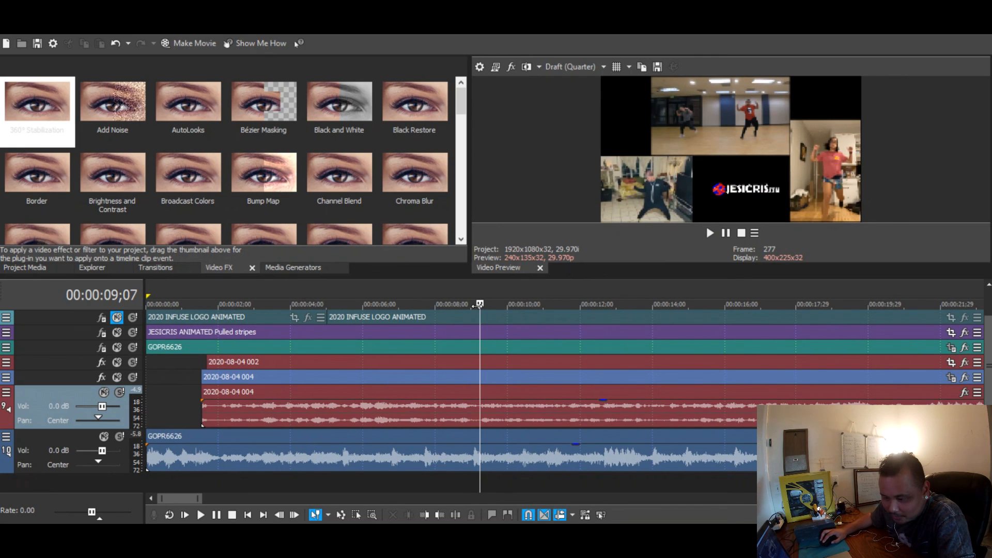
pyautogui.moveTo(567, 67); pyautogui.dragTo(564, 68)
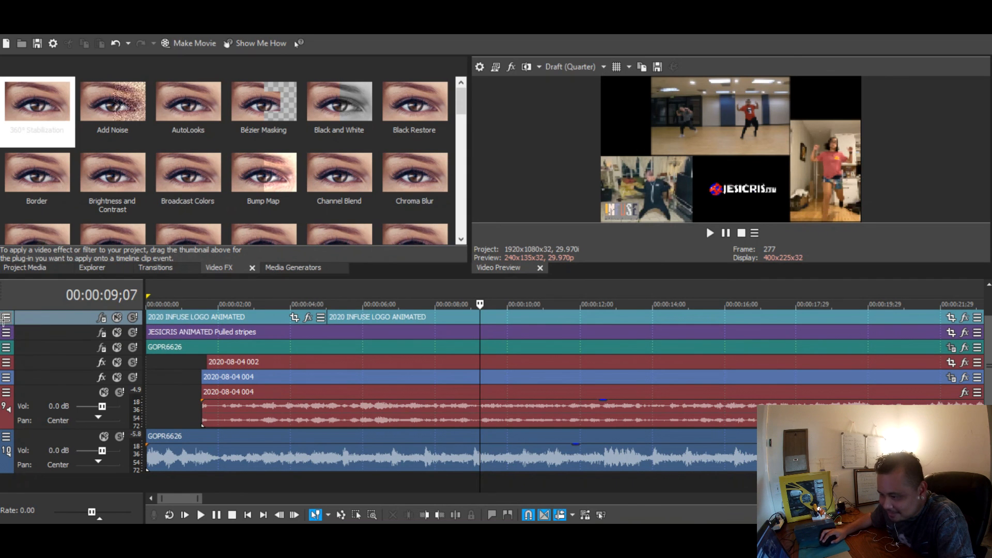
# - Use Track Motion to move the 2020 INFUSE LOGO ANIMATED track into the frame's upper-right gap at about X 700, Y 382
pyautogui.click(6, 317)
pyautogui.click(40, 334)
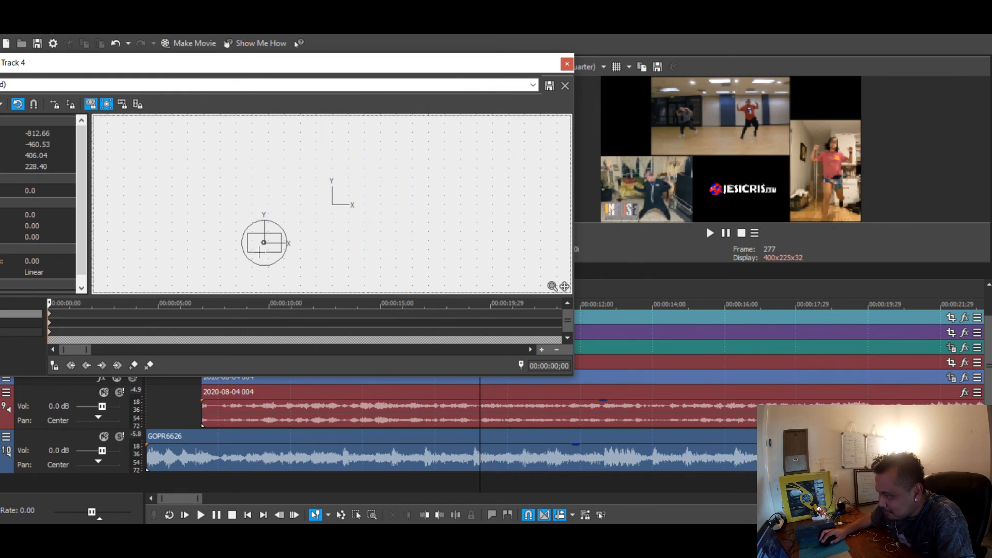
pyautogui.moveTo(255, 247); pyautogui.dragTo(380, 176)
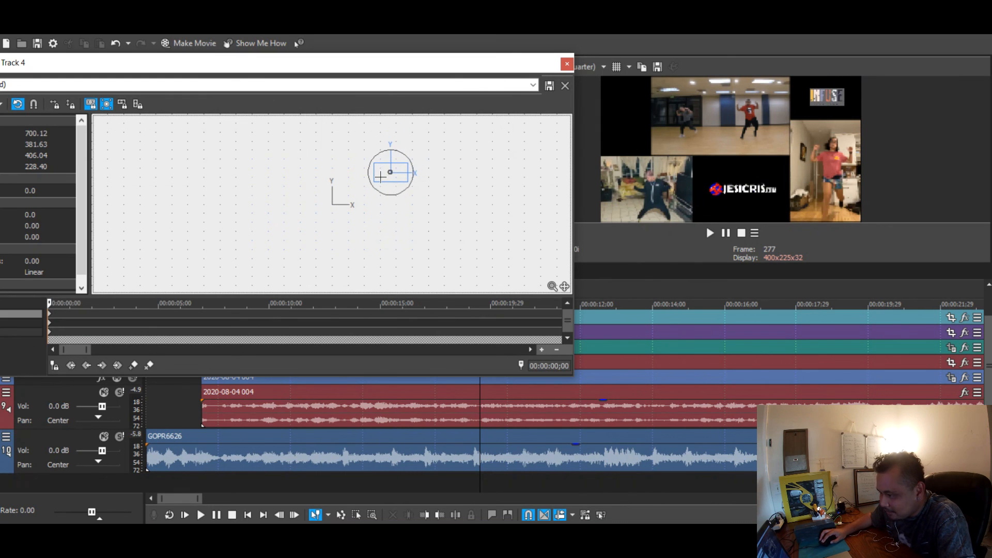
# - Use Track Motion to enlarge the 2020 INFUSE LOGO ANIMATED track to about 596 × 335 and widen the JESICRIS logo across its black gap
pyautogui.moveTo(407, 181); pyautogui.dragTo(414, 188)
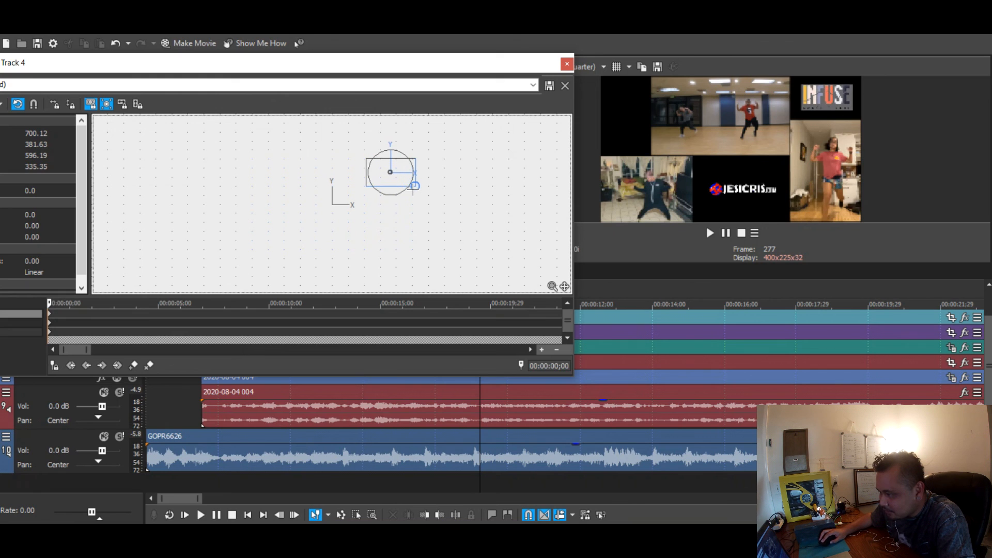
pyautogui.click(568, 64)
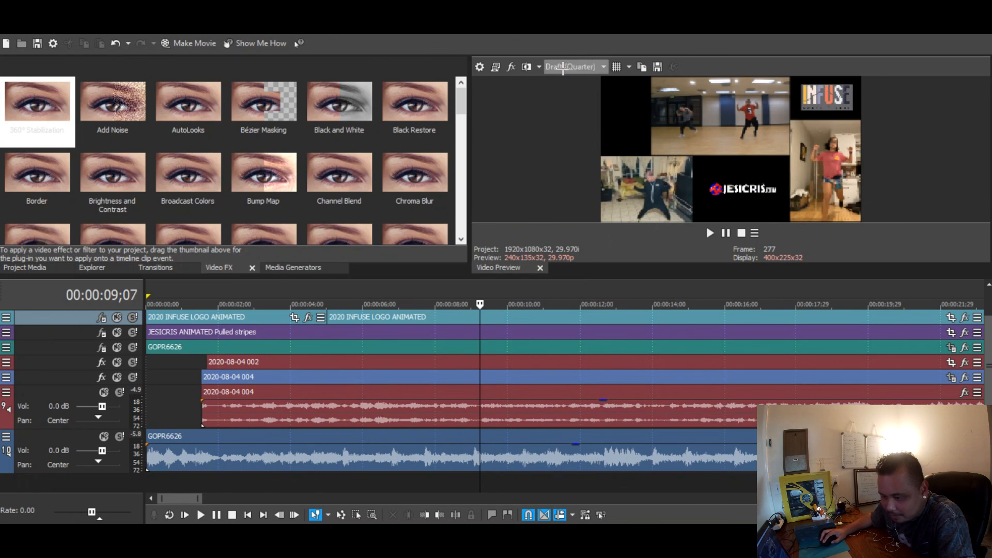
pyautogui.click(59, 337)
pyautogui.click(6, 333)
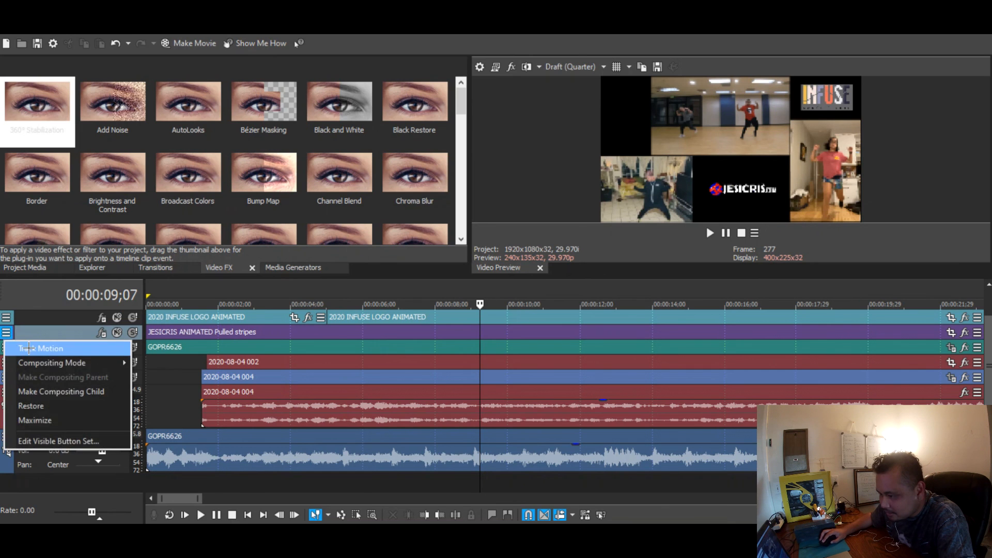
pyautogui.click(29, 349)
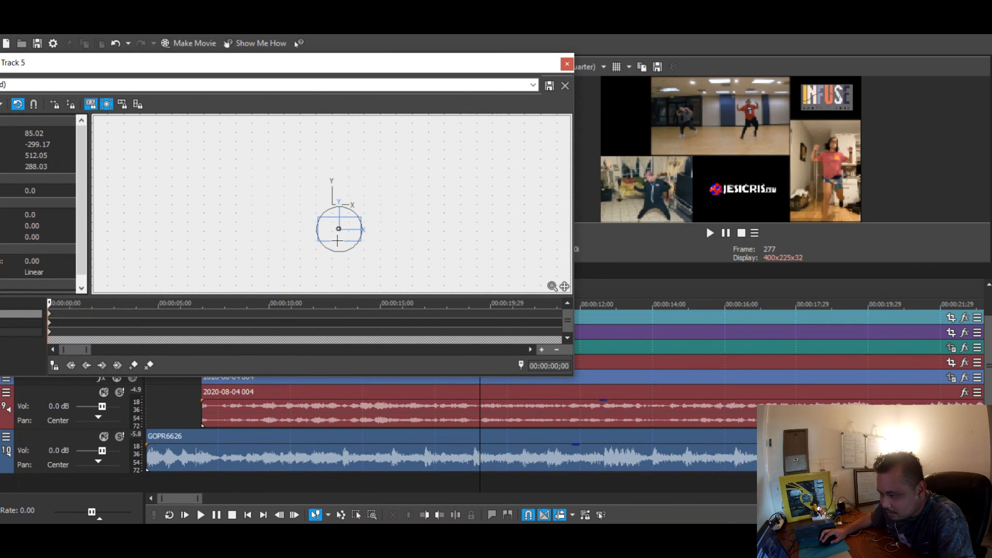
pyautogui.click(568, 63)
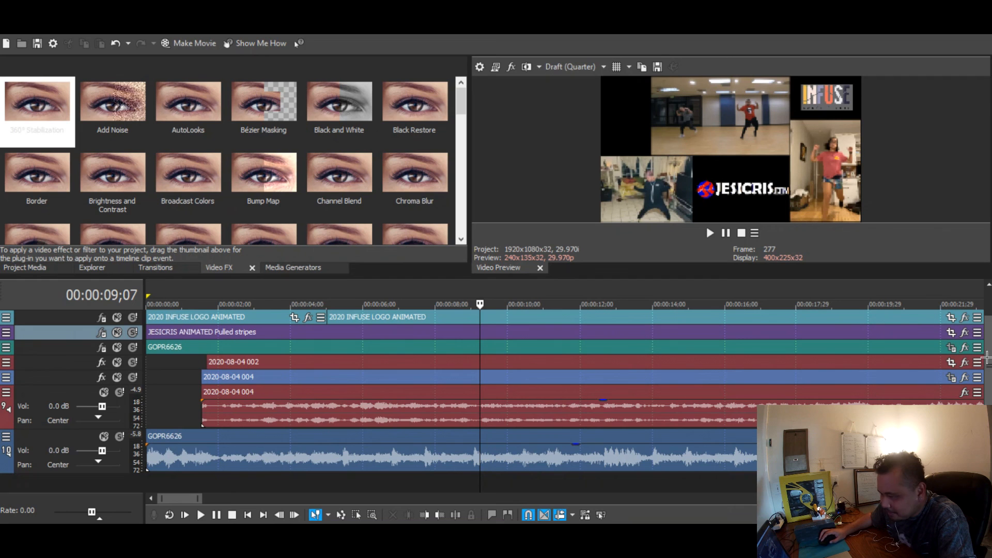
# - Unmute the VEGAS Titles & Text track and fit the title into the frame's upper-left gap at scale about 0.41, location about 0.10, 0.80
pyautogui.scroll(3, 987, 357)
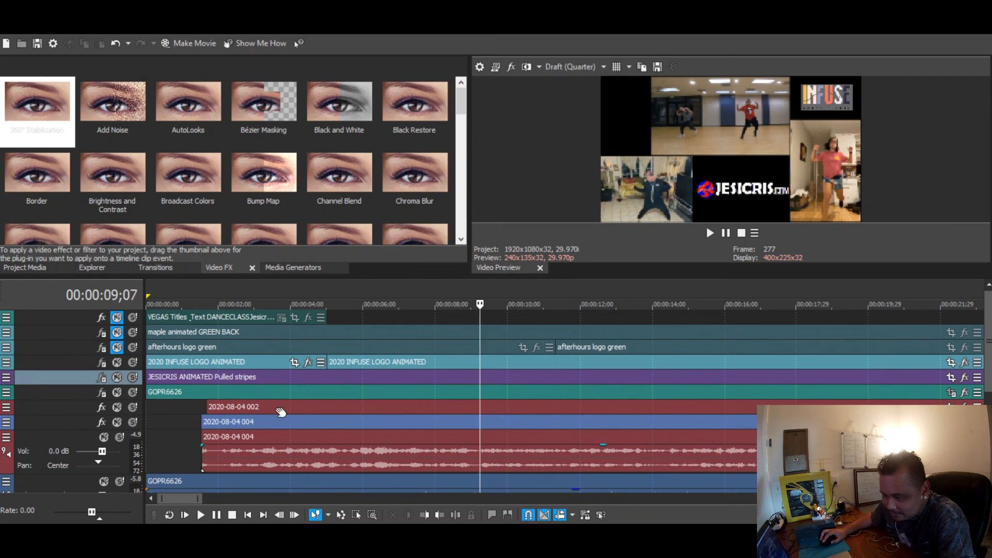
pyautogui.click(238, 316)
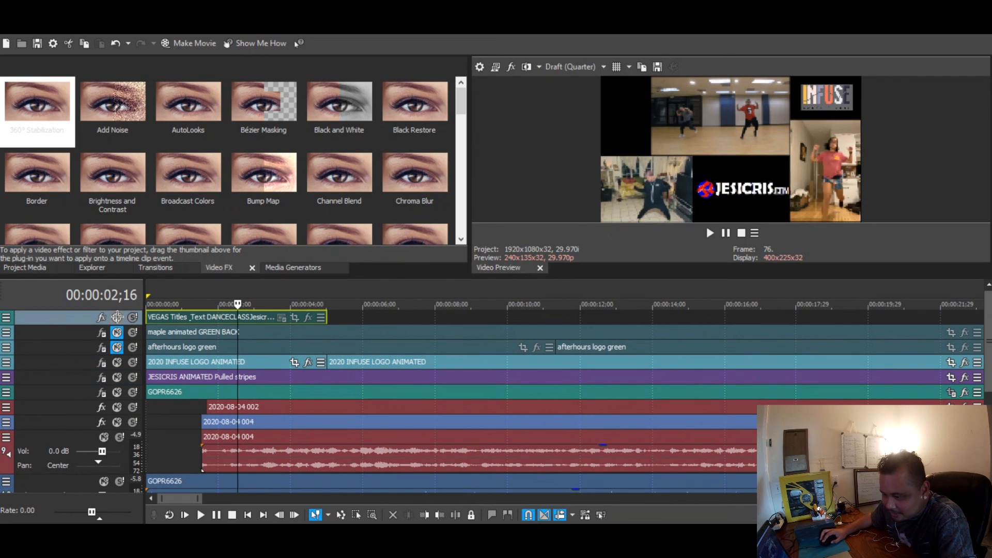
pyautogui.click(282, 318)
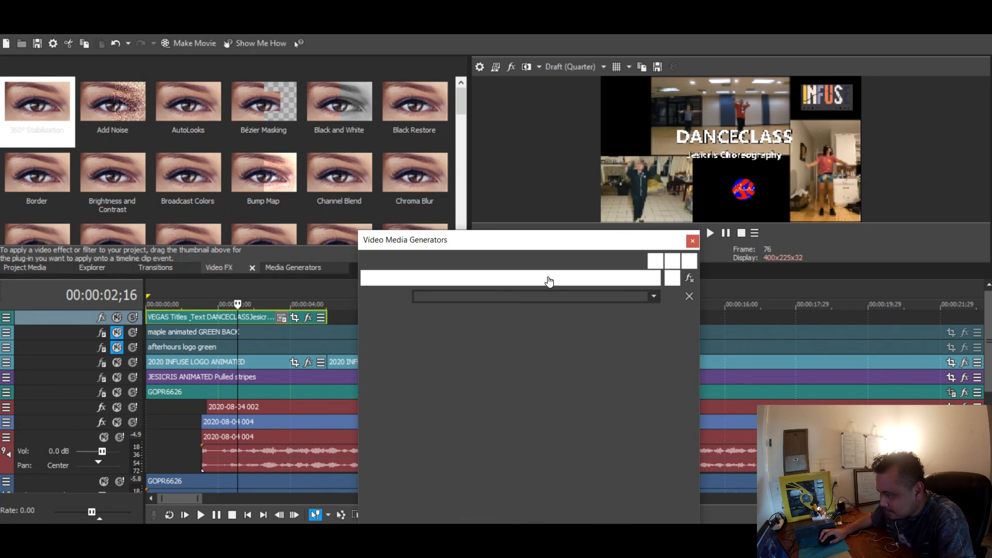
pyautogui.moveTo(752, 169); pyautogui.dragTo(668, 120)
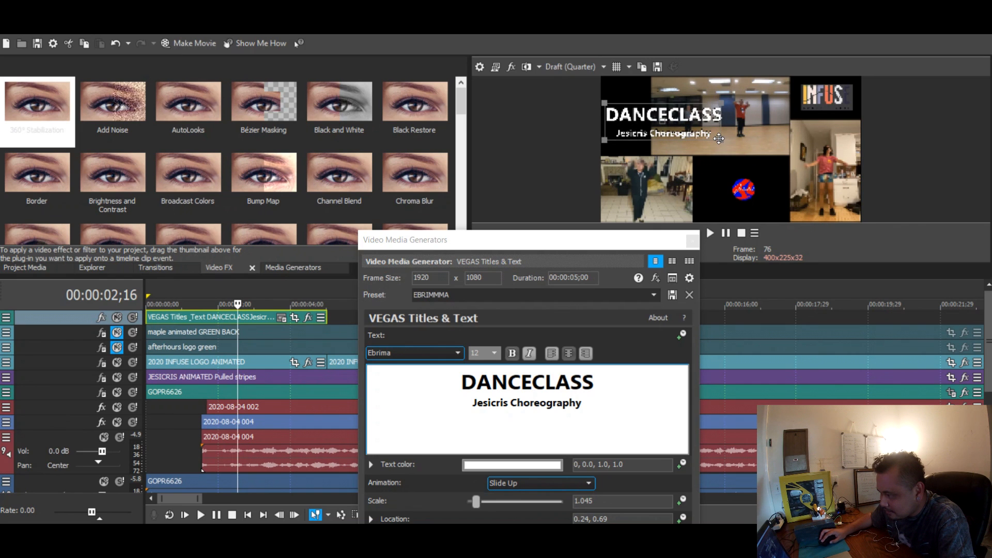
pyautogui.moveTo(724, 143); pyautogui.dragTo(628, 104)
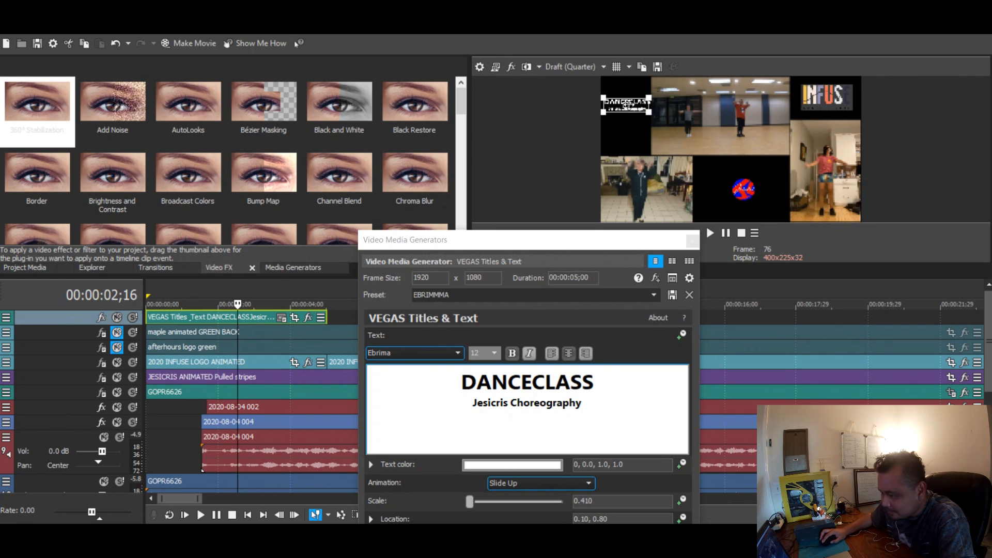
# - Replace the title's DANCECLASS line with "Party People" and close the title settings
pyautogui.doubleClick(544, 376)
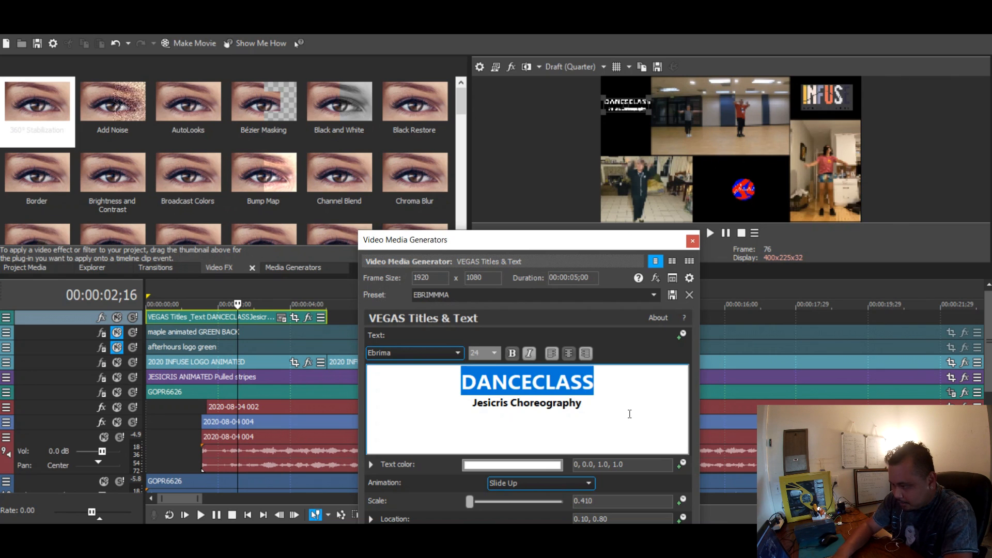
pyautogui.write('Party ')
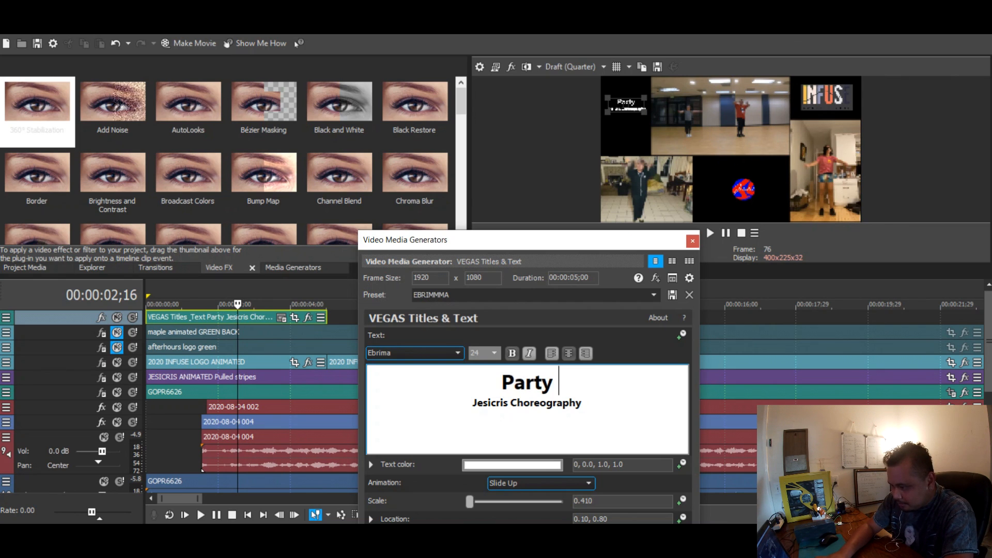
pyautogui.write('People')
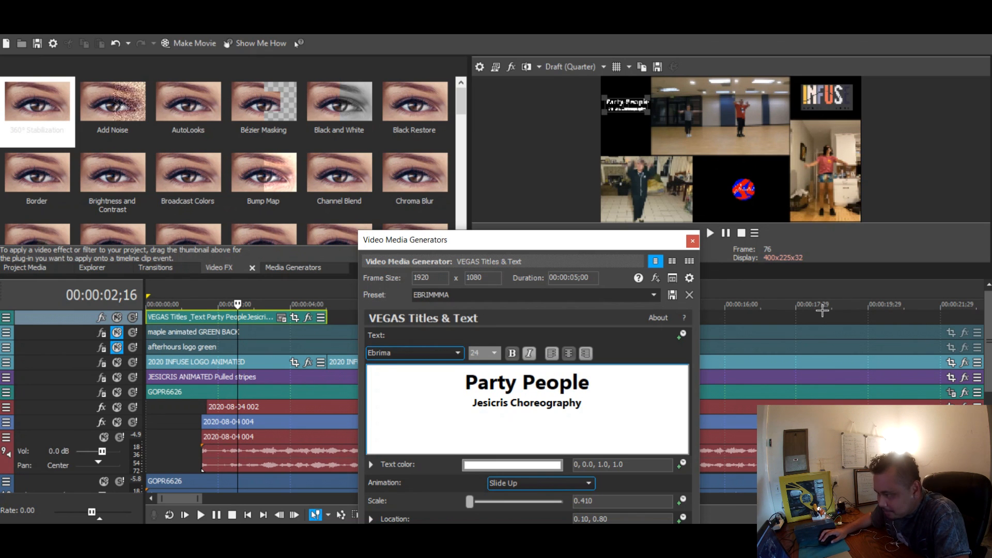
pyautogui.click(693, 241)
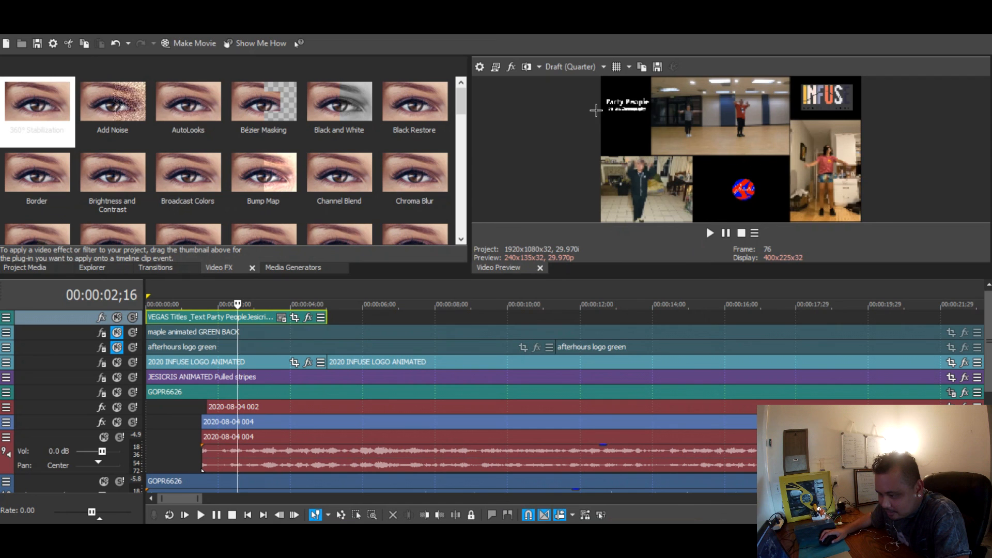
# - Extend the Party People title event to the end of GOPR6626 and set the loop region from the timeline start to that point
pyautogui.scroll(-5, 320, 360)
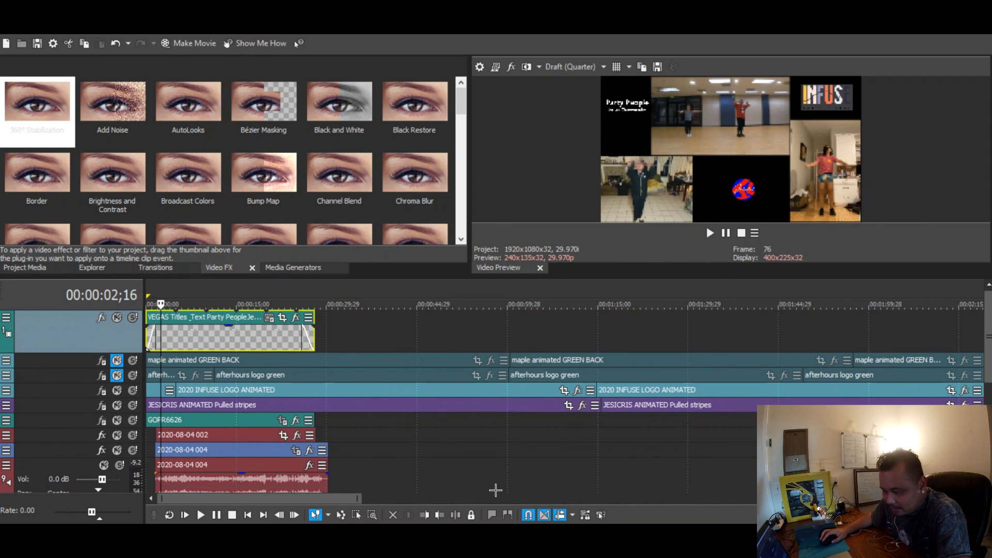
pyautogui.click(450, 474)
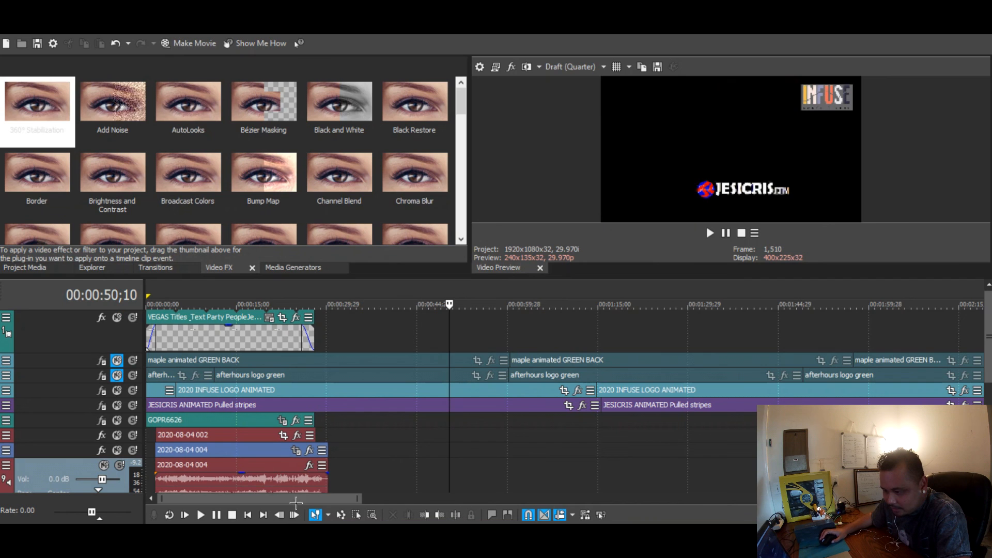
pyautogui.scroll(-5, 371, 455)
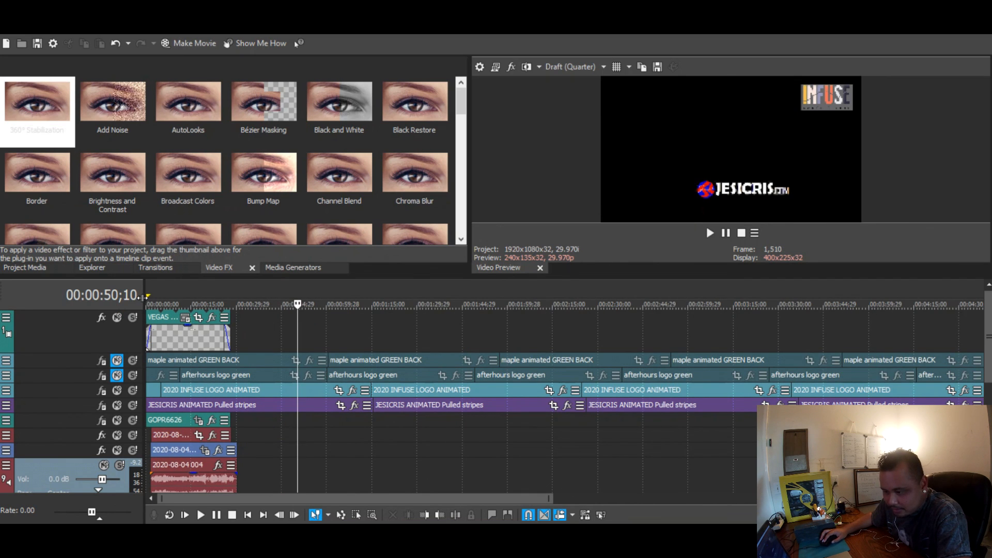
pyautogui.moveTo(150, 297)
pyautogui.mouseDown()
pyautogui.moveTo(254, 309)
pyautogui.moveTo(229, 308)
pyautogui.mouseUp()
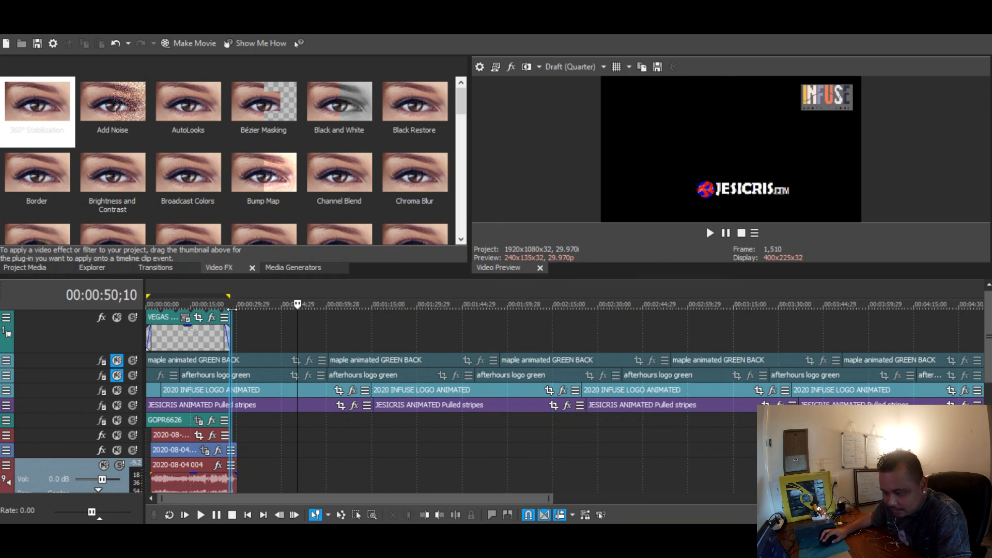
# - Play the last seconds of the composite to check how the clips, logos and title end
pyautogui.click(225, 473)
pyautogui.press('space')
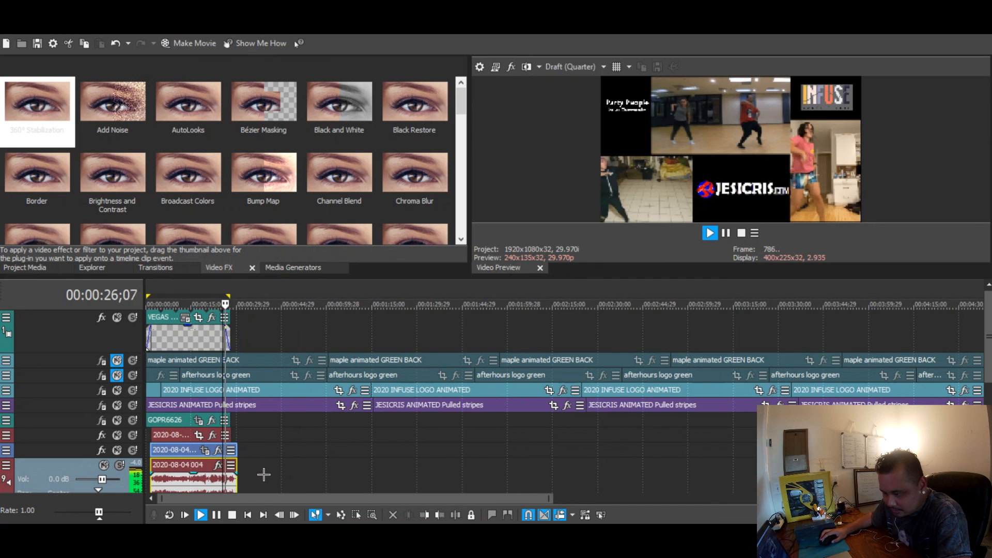
pyautogui.scroll(5, 466, 473)
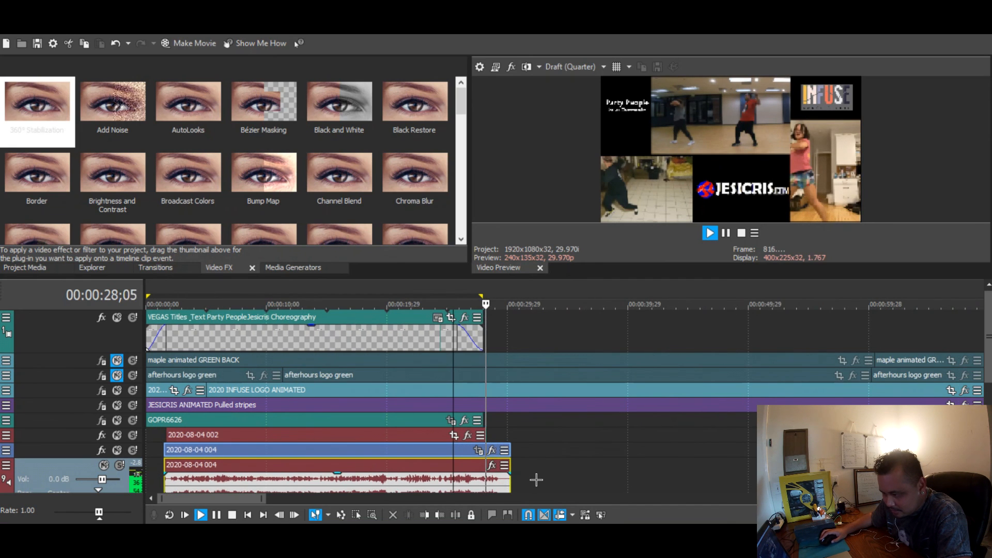
pyautogui.press('space')
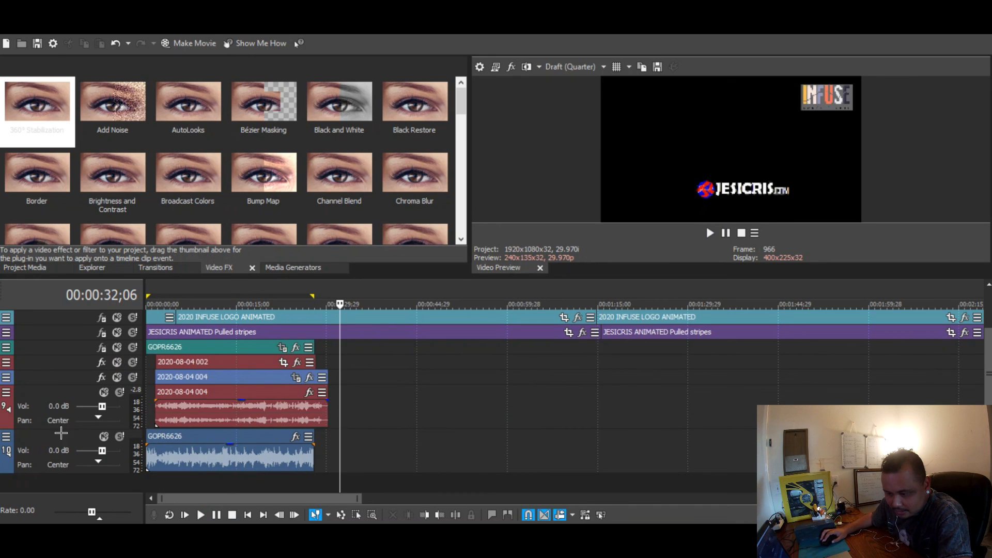
pyautogui.rightClick(45, 395)
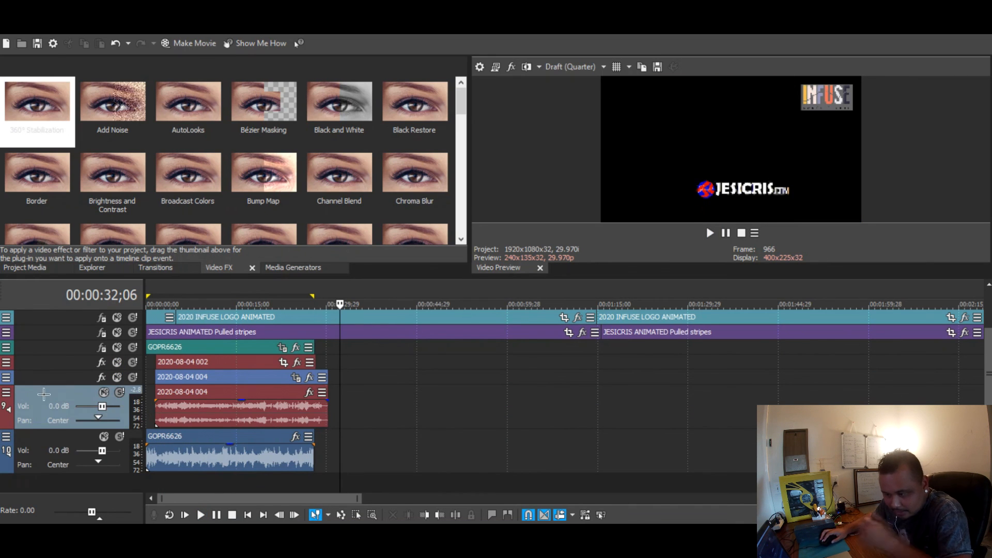
pyautogui.click(133, 231)
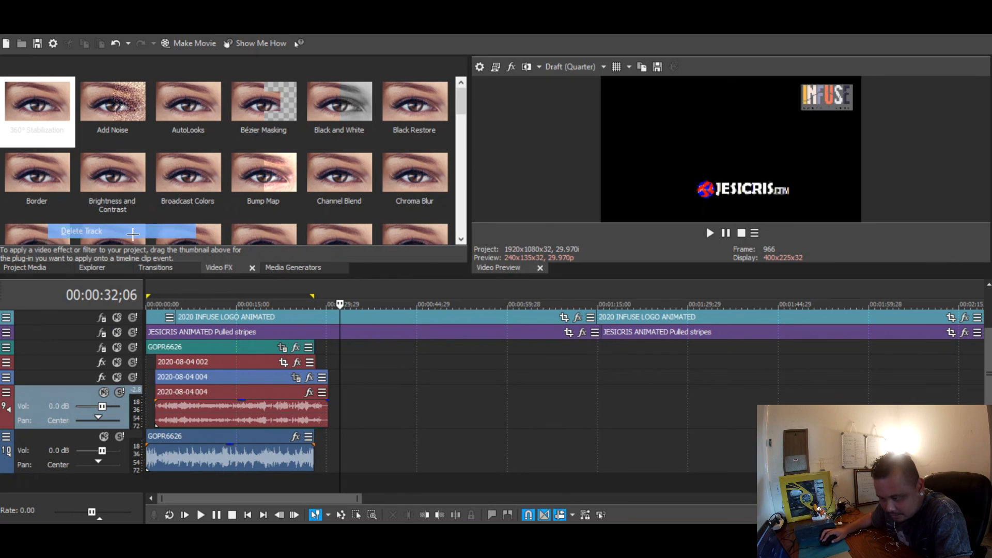
pyautogui.press('space')
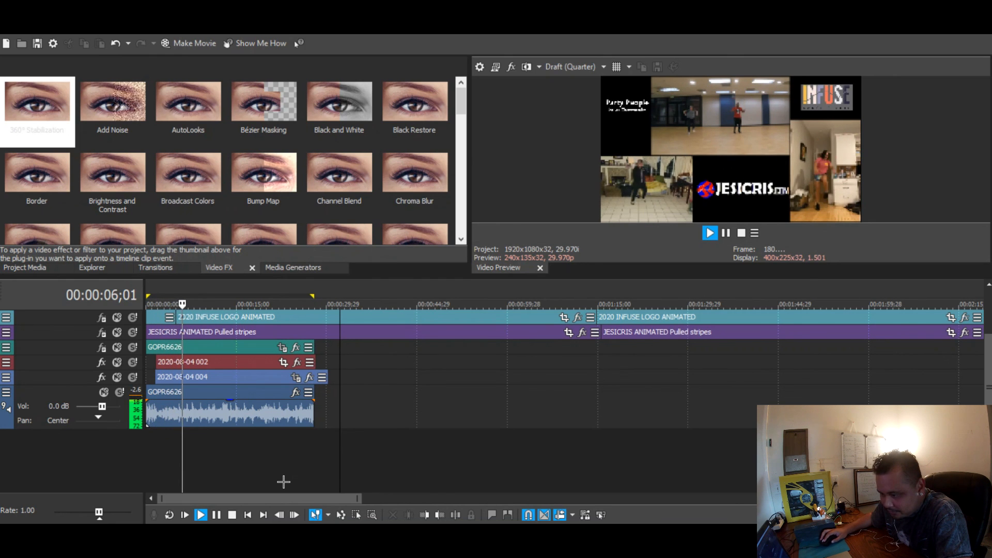
pyautogui.click(351, 390)
pyautogui.click(314, 304)
pyautogui.scroll(-1, 480, 377)
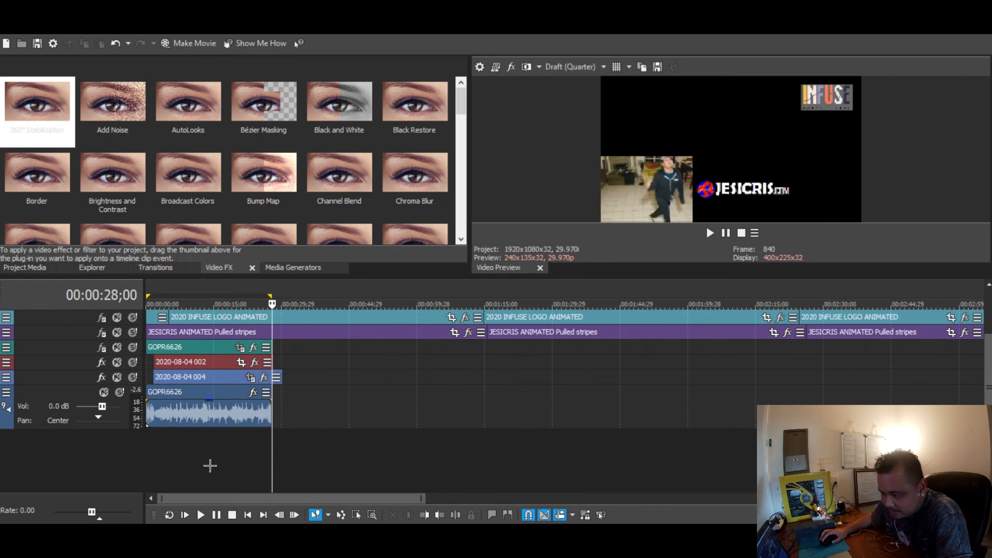
pyautogui.click(154, 467)
pyautogui.scroll(5, 188, 465)
pyautogui.moveTo(79, 370); pyautogui.dragTo(70, 445)
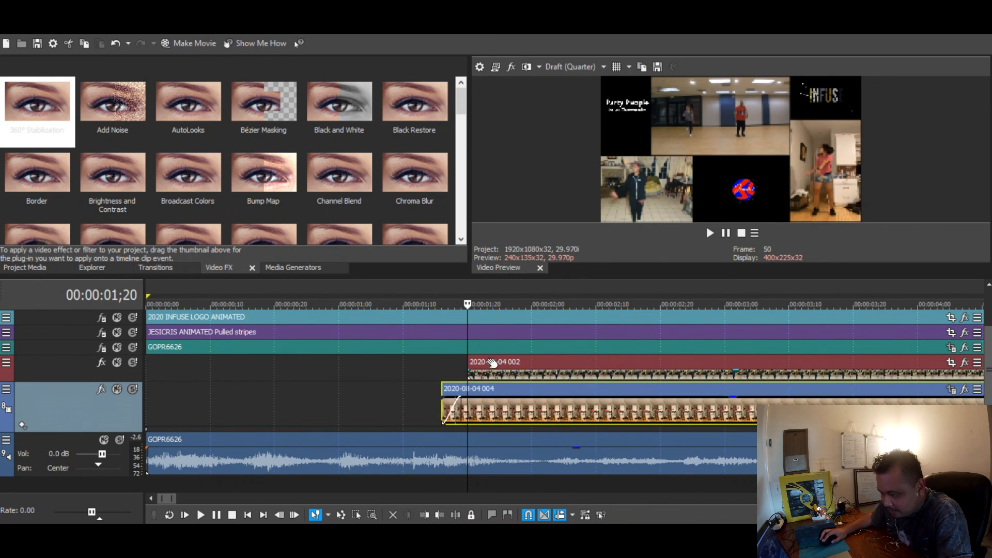
pyautogui.click(467, 372)
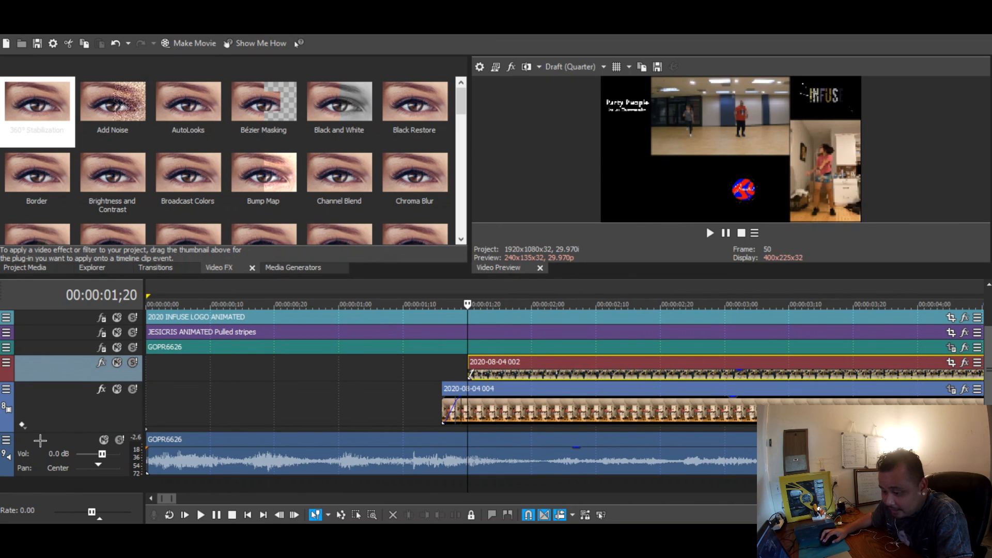
pyautogui.moveTo(58, 433); pyautogui.dragTo(83, 365)
pyautogui.click(442, 472)
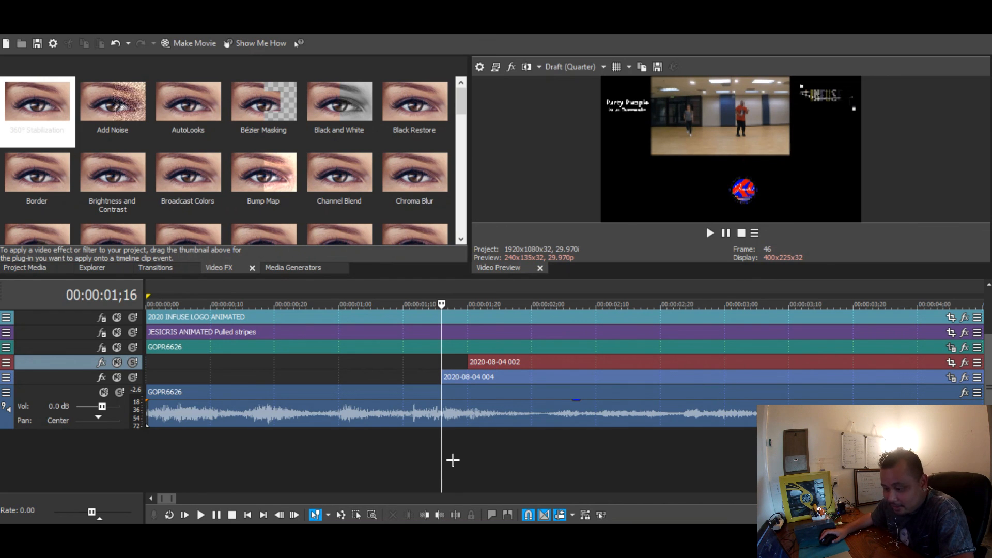
pyautogui.scroll(-10, 453, 460)
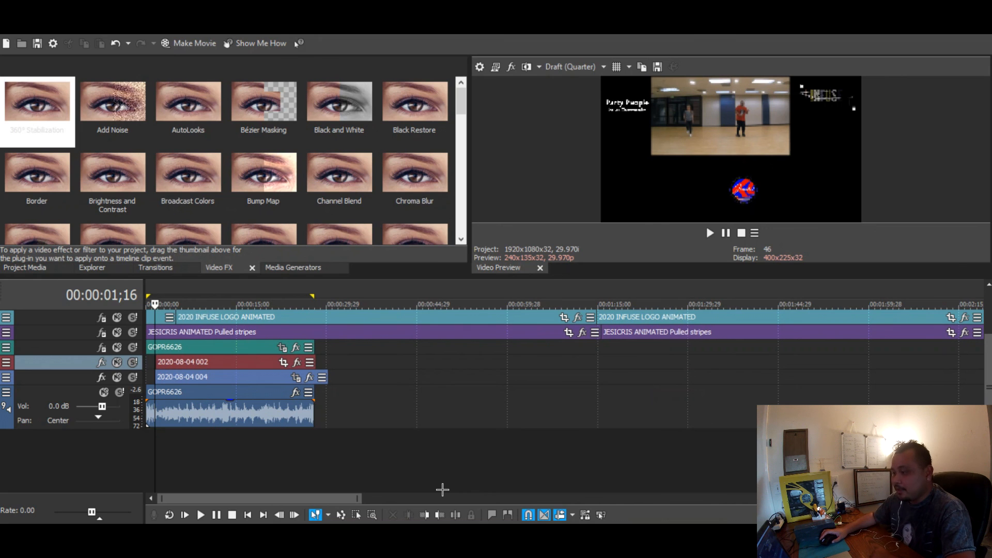